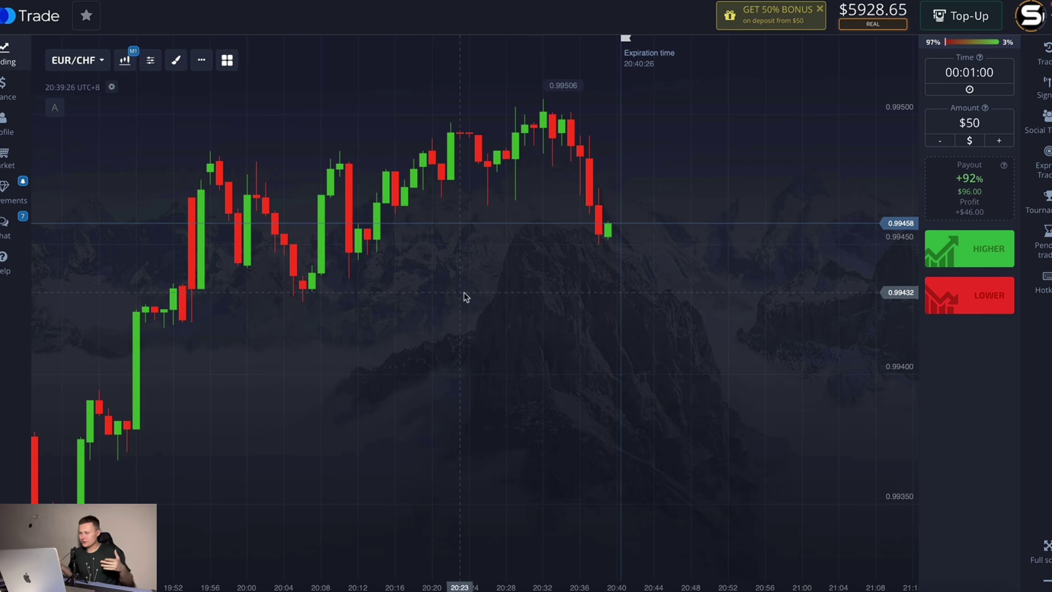
Examine the recent price history on the one-minute EUR/CHF candlestick chart
mouse_move(464, 296)
mouse_down()
mouse_move(773, 296)
mouse_move(485, 297)
mouse_up()
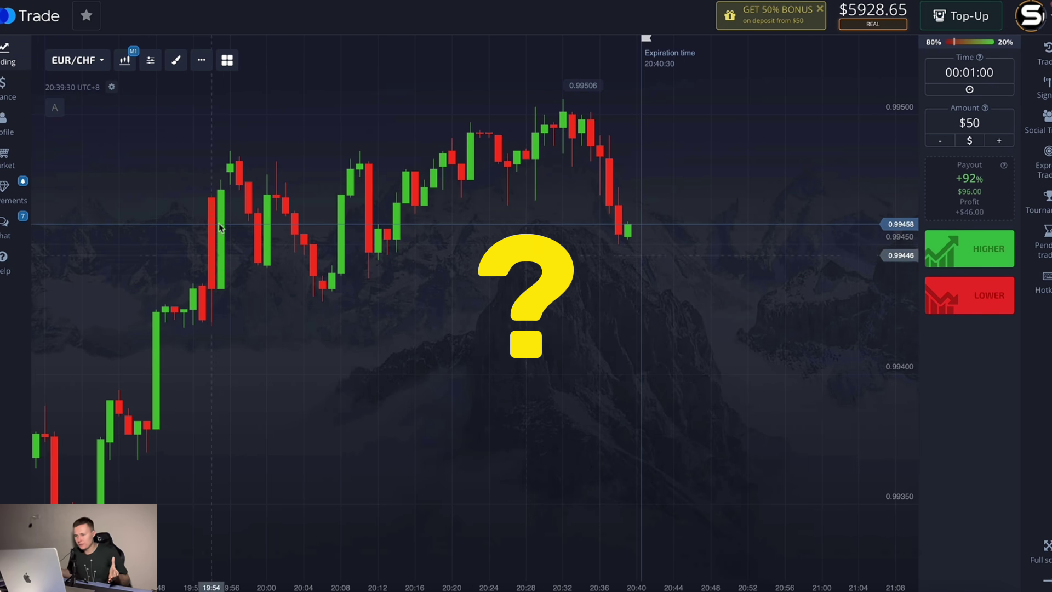
scroll(688, 304, up, 3)
scroll(668, 304, down, 2)
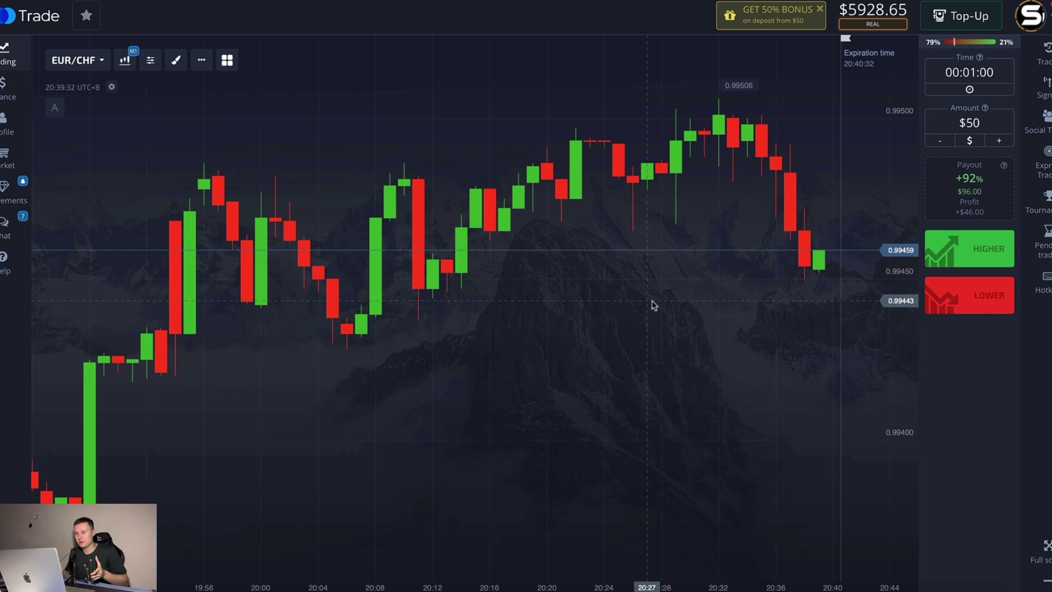
drag(662, 305, 529, 320)
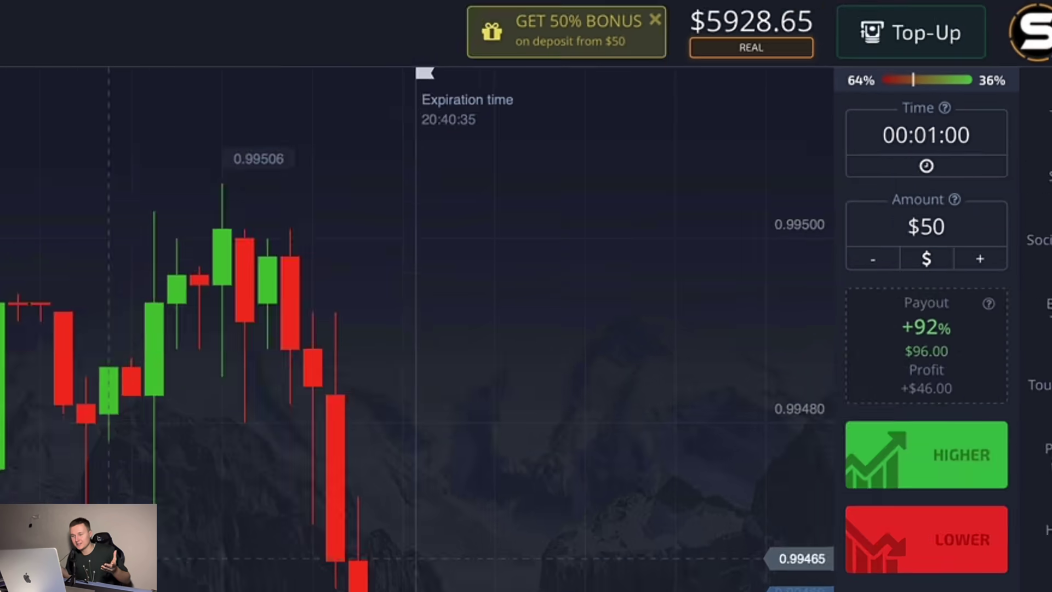
scroll(521, 312, down, 5)
drag(521, 312, 625, 312)
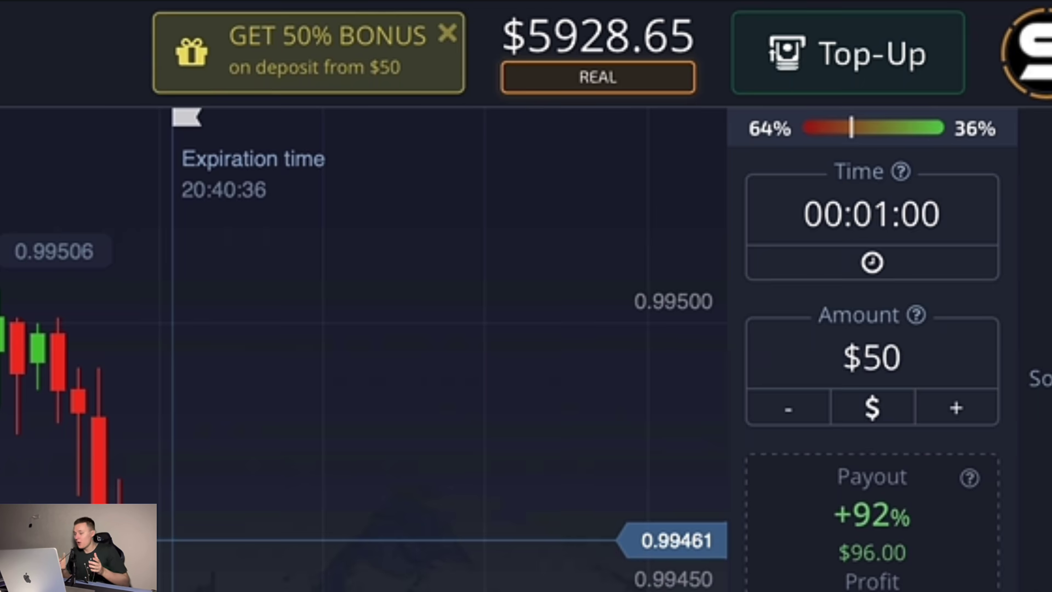
drag(362, 351, 591, 350)
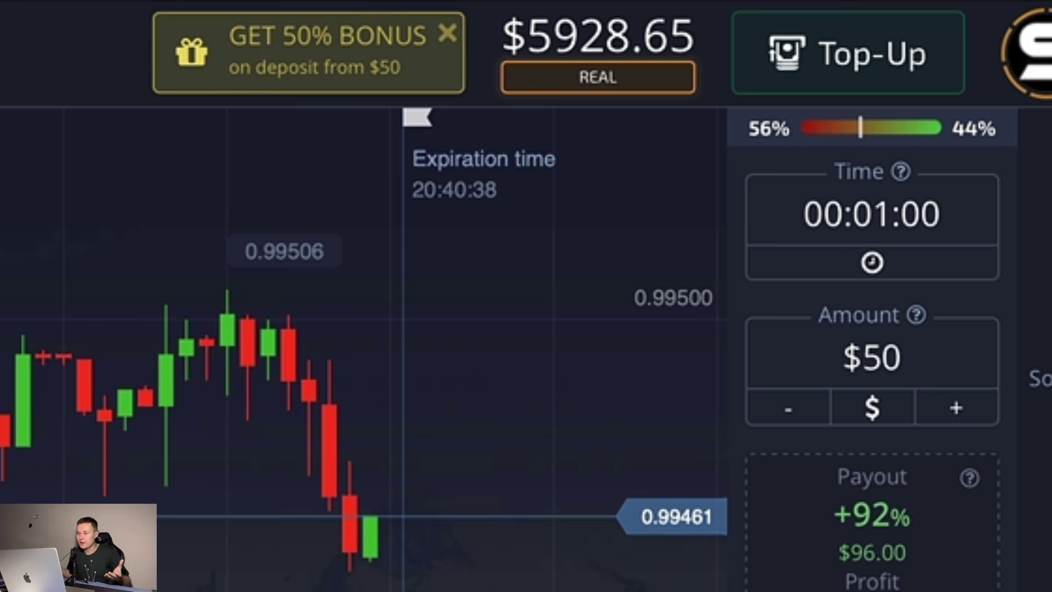
scroll(362, 350, down, 2)
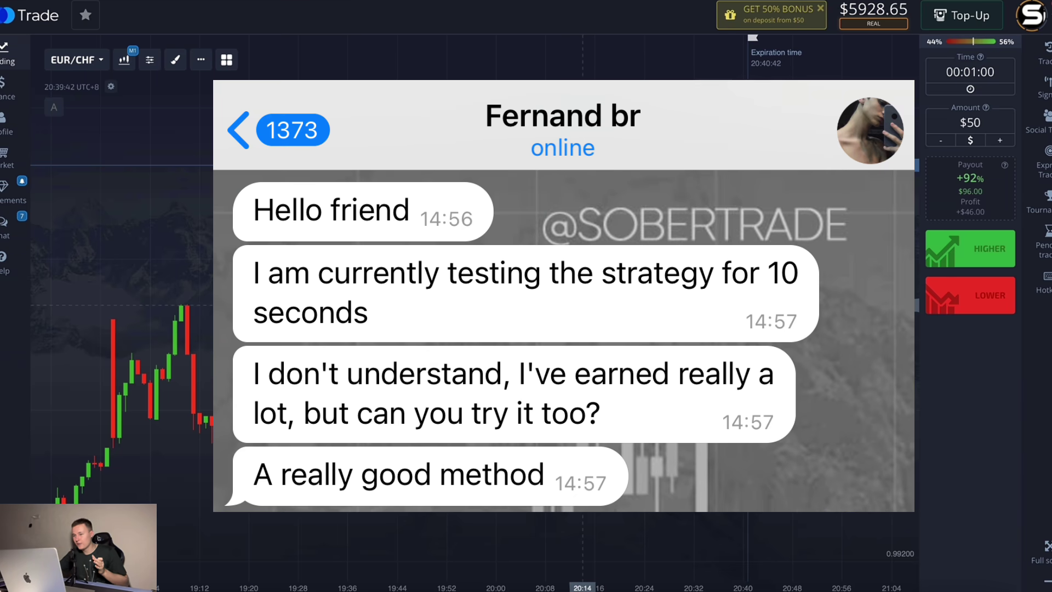
drag(601, 300, 574, 278)
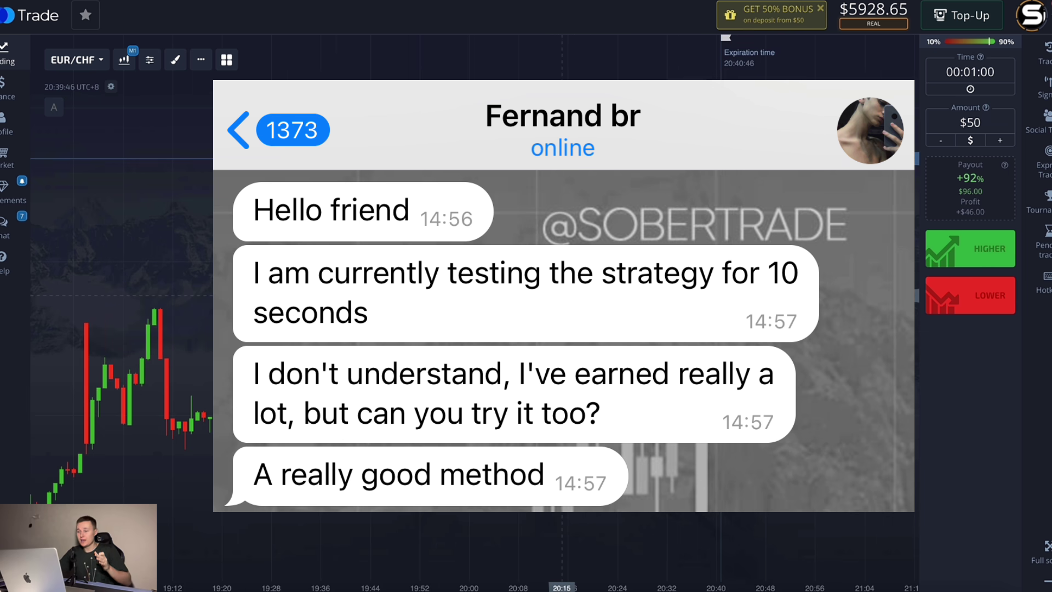
scroll(562, 296, down, 2)
drag(267, 307, 364, 289)
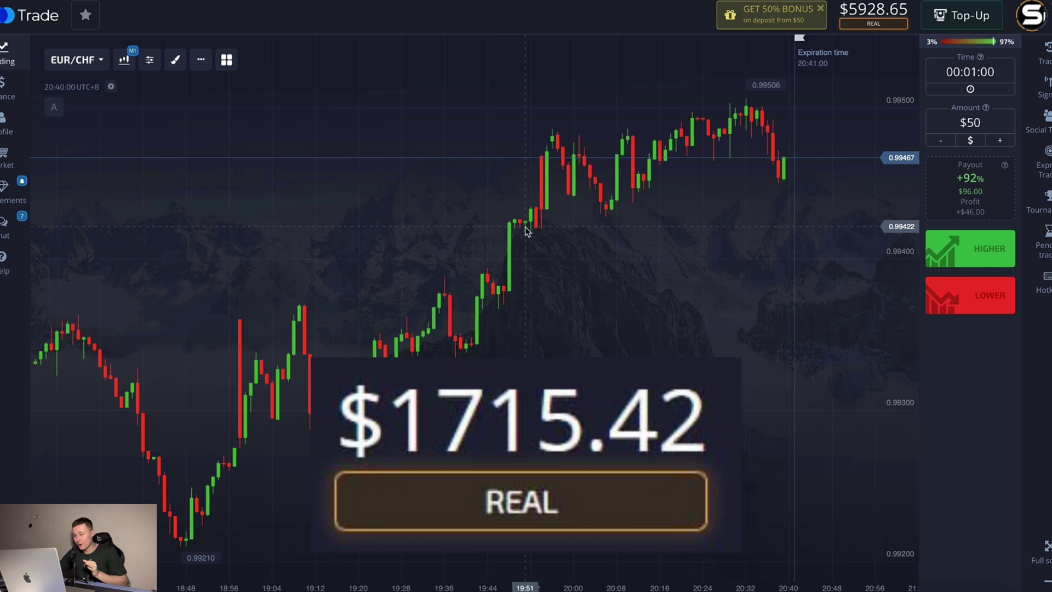
scroll(526, 228, up, 5)
drag(490, 277, 334, 286)
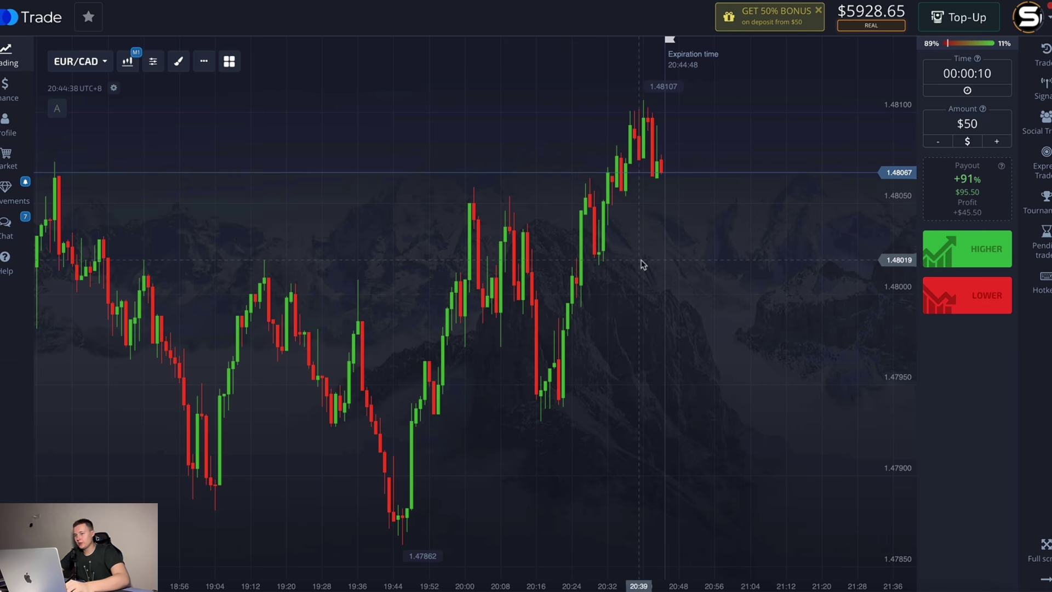
Review the available currency pairs and their payouts, keeping EUR/CAD as the charted asset
drag(517, 247, 620, 247)
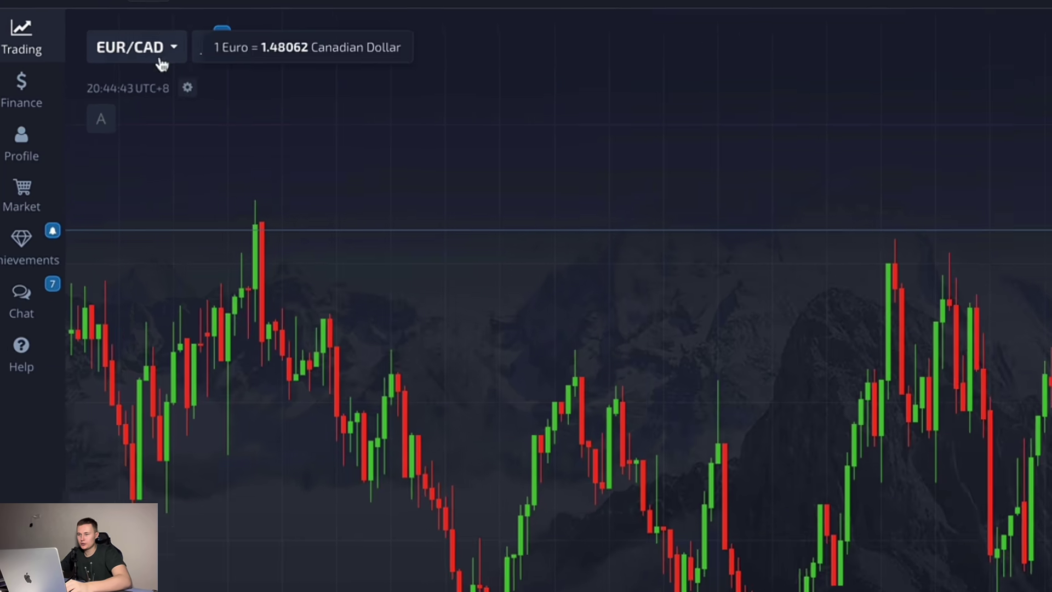
click(160, 58)
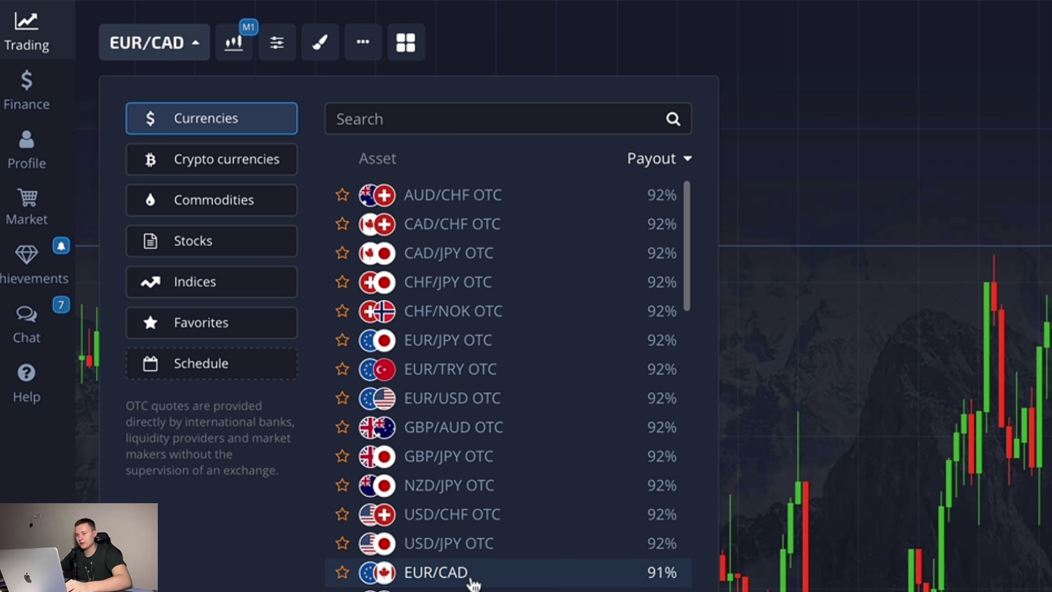
click(863, 519)
Set the EUR/CAD chart type to Heiken Ashi with an S30 time frame
click(245, 44)
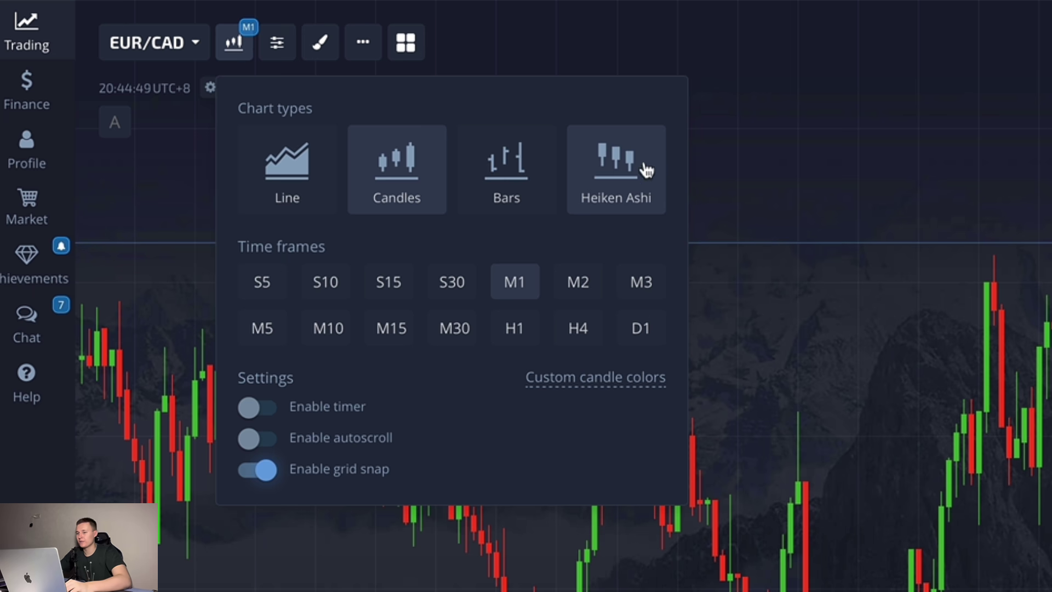
click(623, 178)
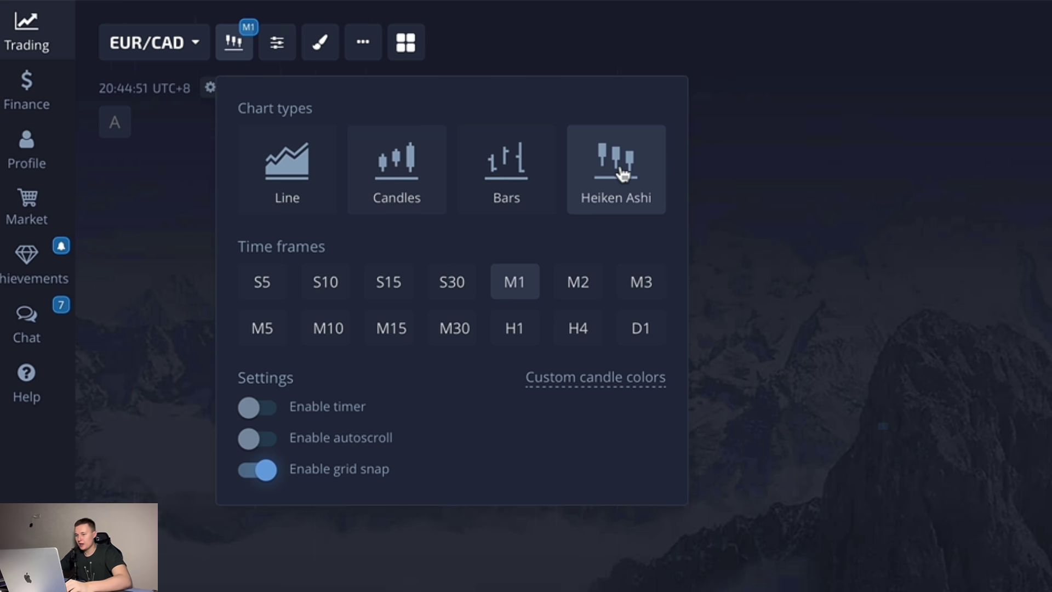
click(458, 296)
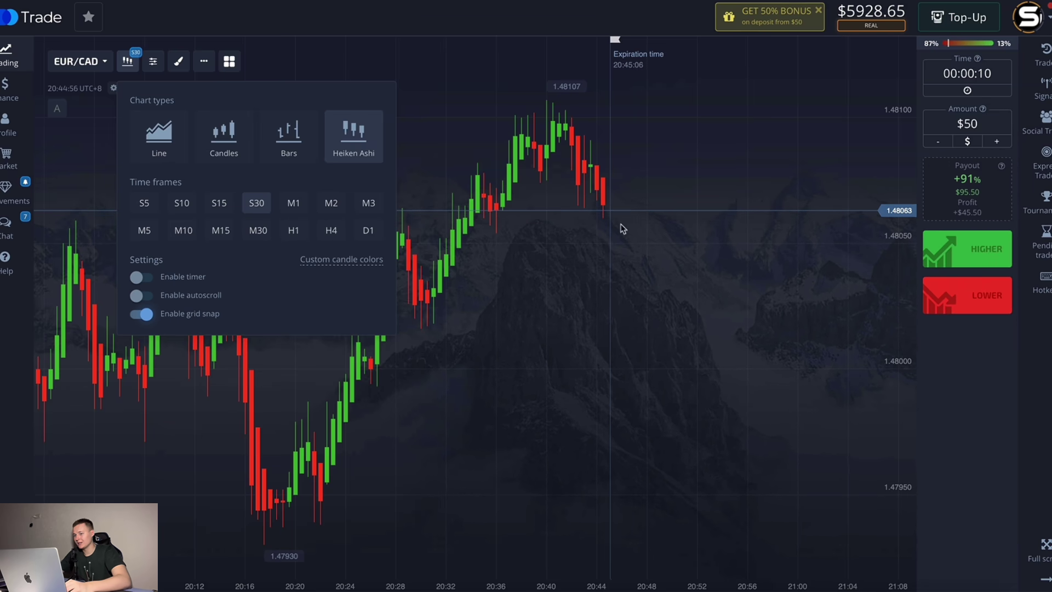
click(535, 241)
Add a Moving Average indicator to the EUR/CAD chart and set its period to 17
click(178, 61)
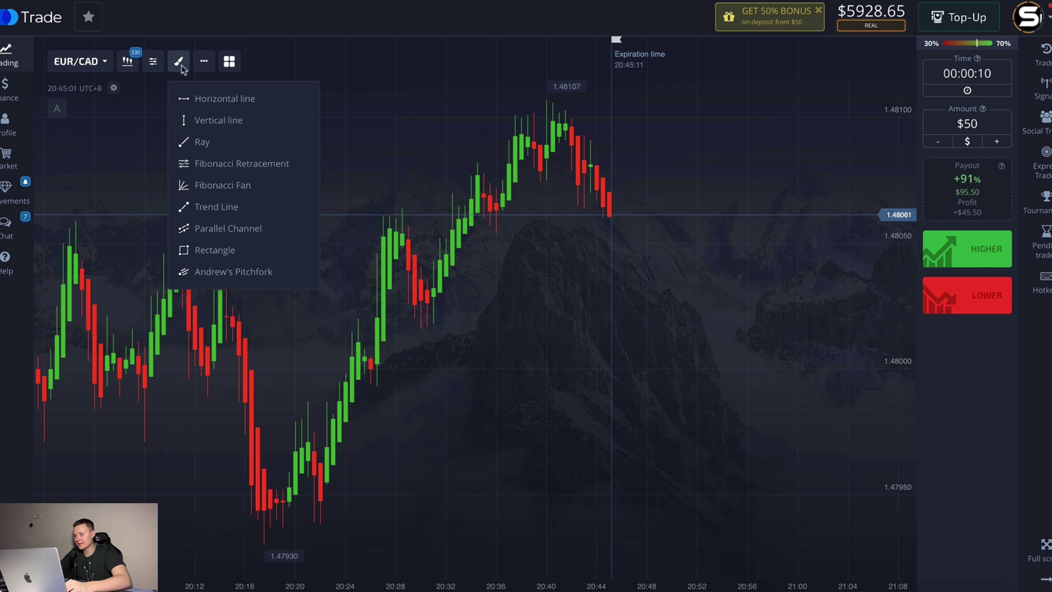
click(152, 61)
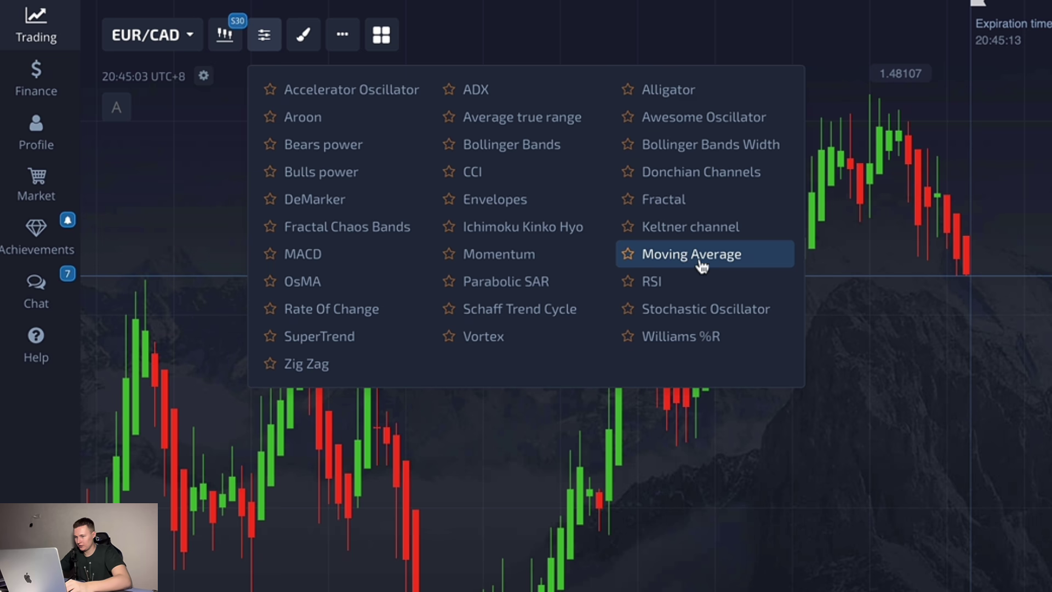
click(712, 261)
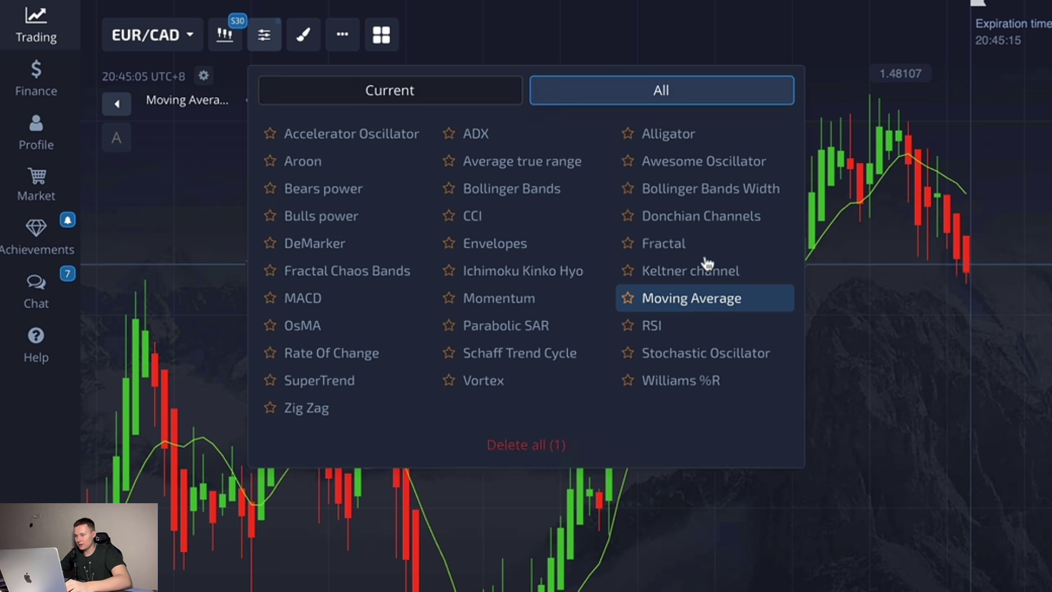
click(275, 100)
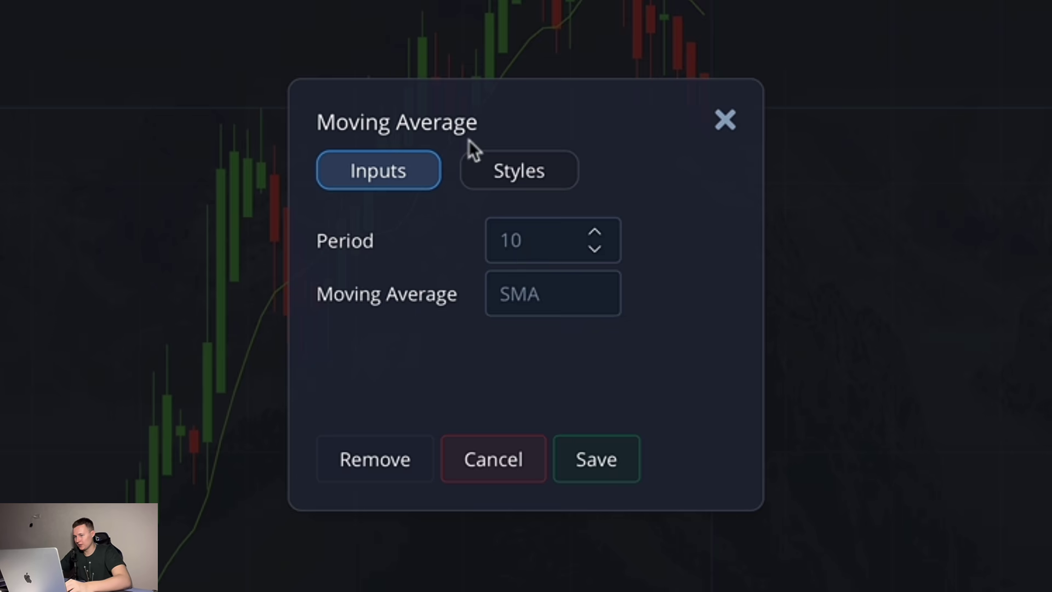
text(1)
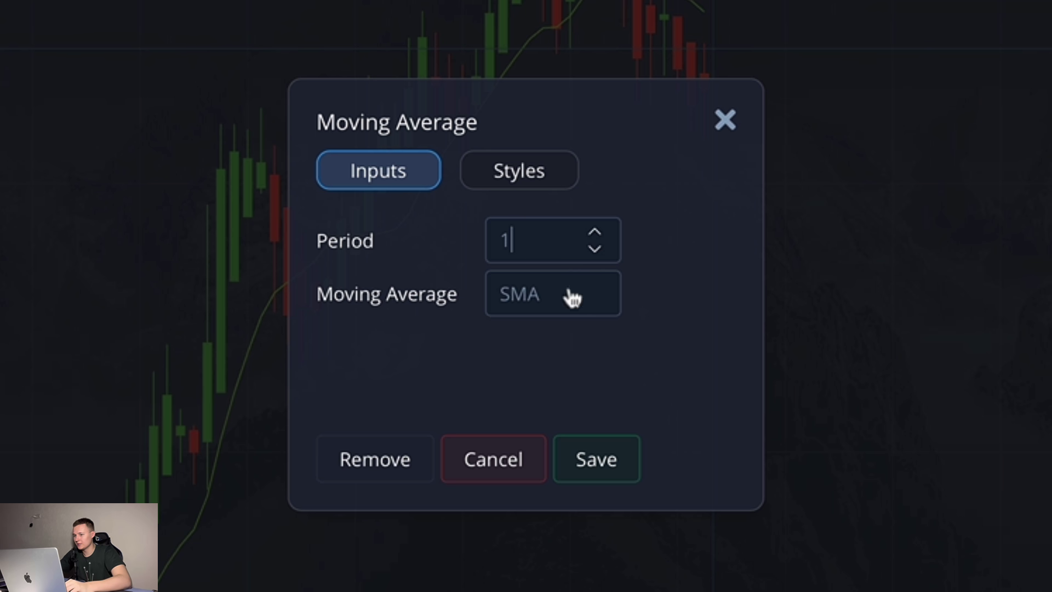
text(7)
Style the moving average's main line in blue with a 5px width and save the indicator settings
click(534, 181)
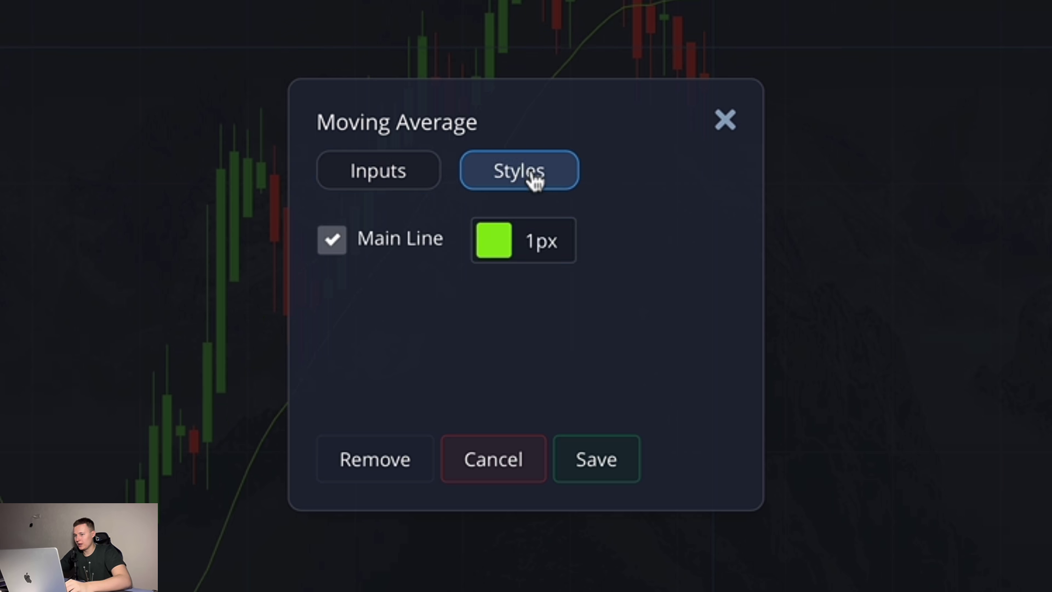
click(535, 249)
click(502, 373)
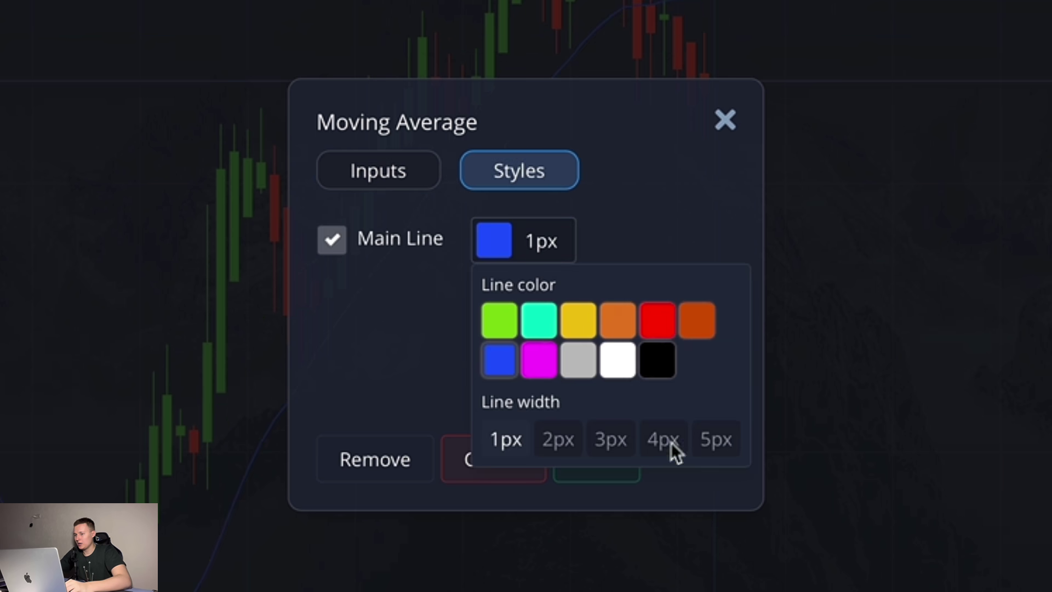
click(715, 445)
click(644, 218)
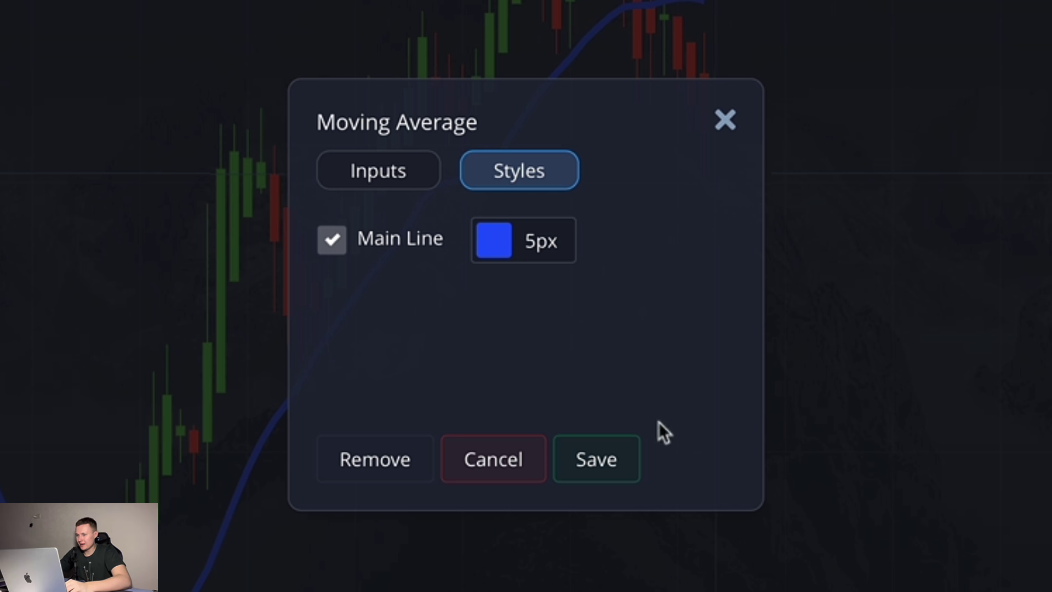
click(379, 171)
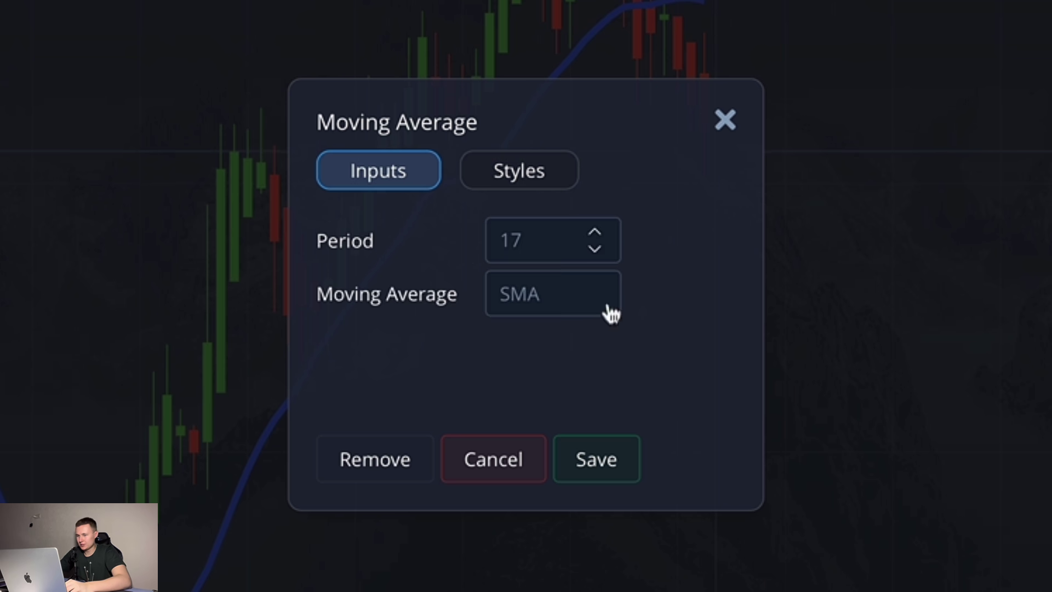
click(596, 459)
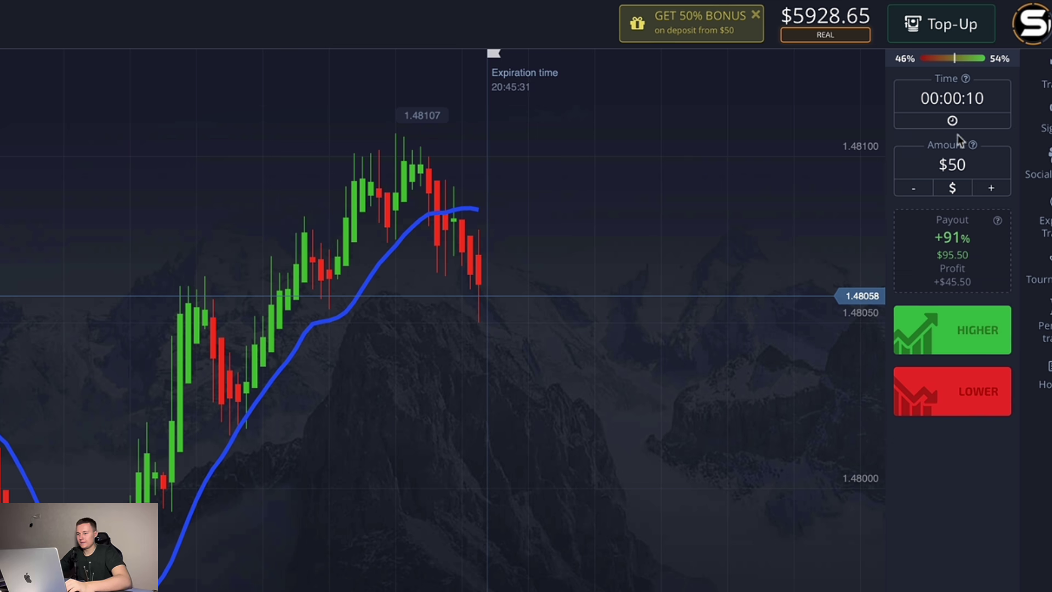
Set the trade's expiration time to a duration of 00:00:10
click(962, 103)
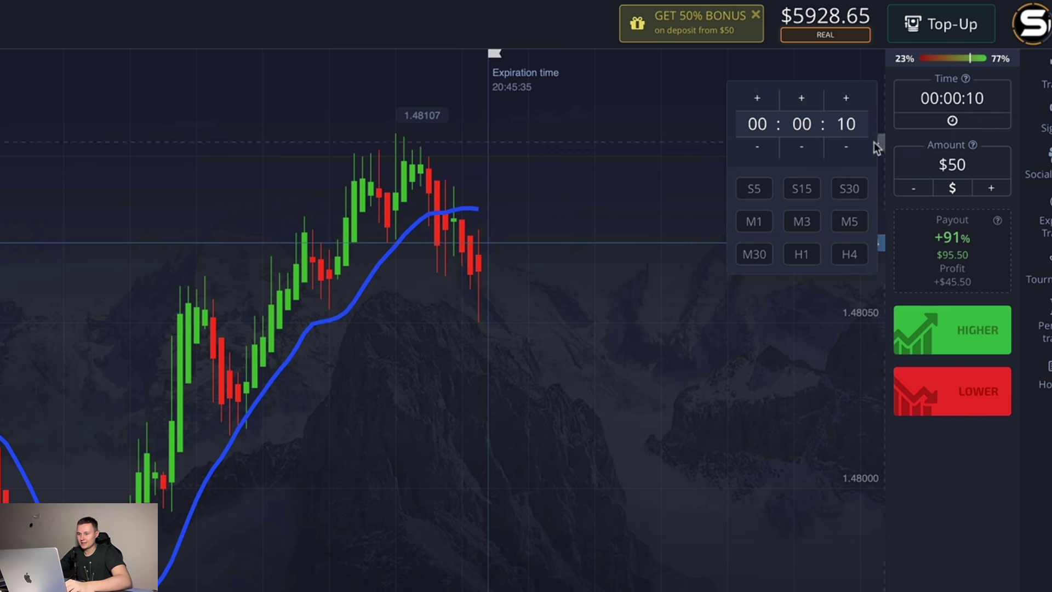
click(849, 149)
click(849, 101)
click(848, 101)
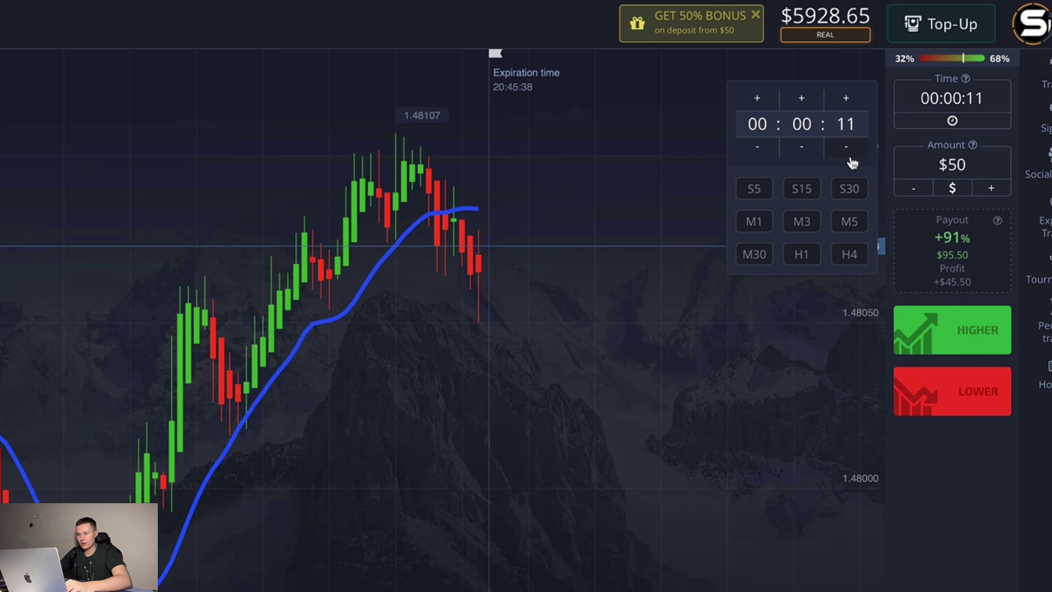
click(851, 159)
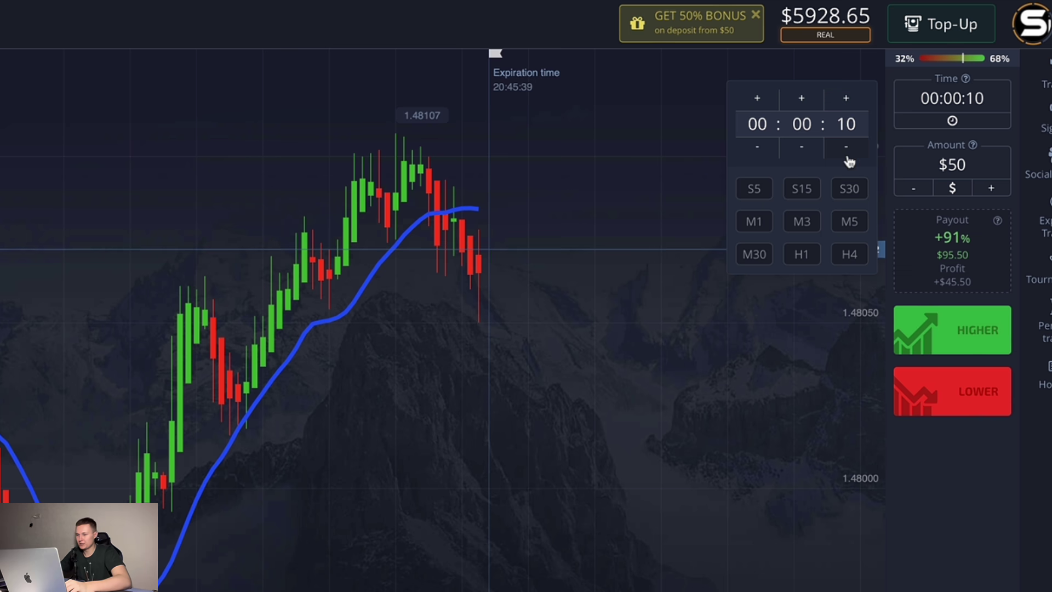
click(847, 99)
click(848, 98)
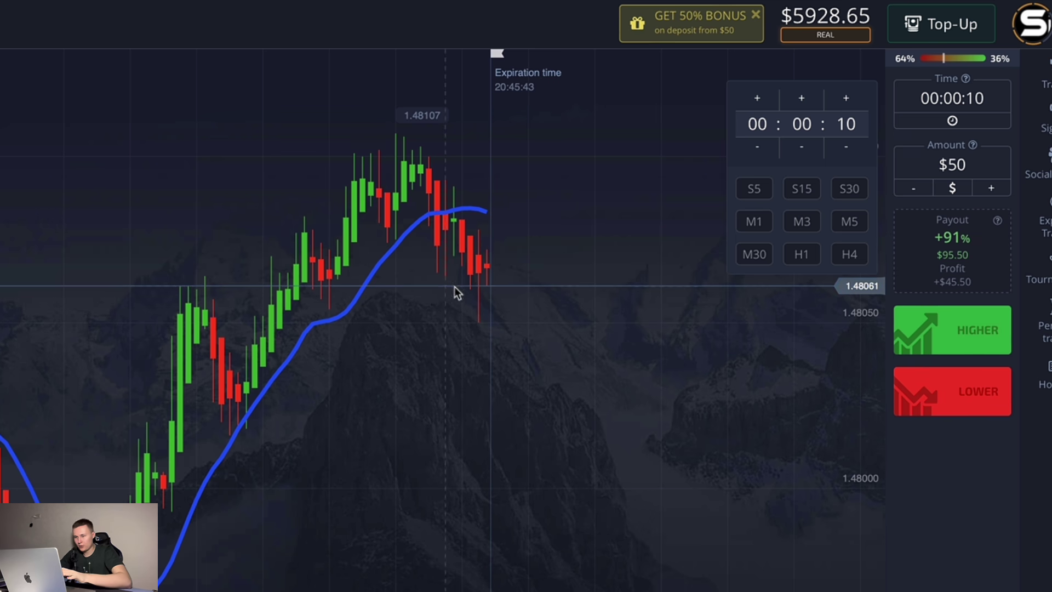
Examine how the Heiken Ashi candles cross and follow the moving average line across the EUR/CAD chart
drag(366, 322, 495, 338)
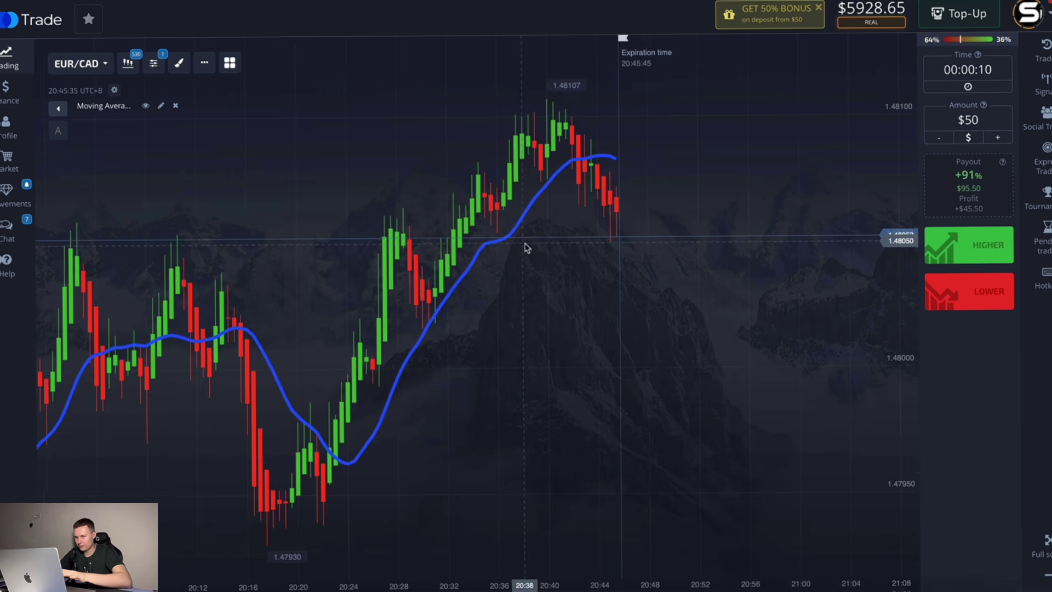
mouse_move(622, 255)
mouse_down()
mouse_move(690, 254)
mouse_move(613, 266)
mouse_up()
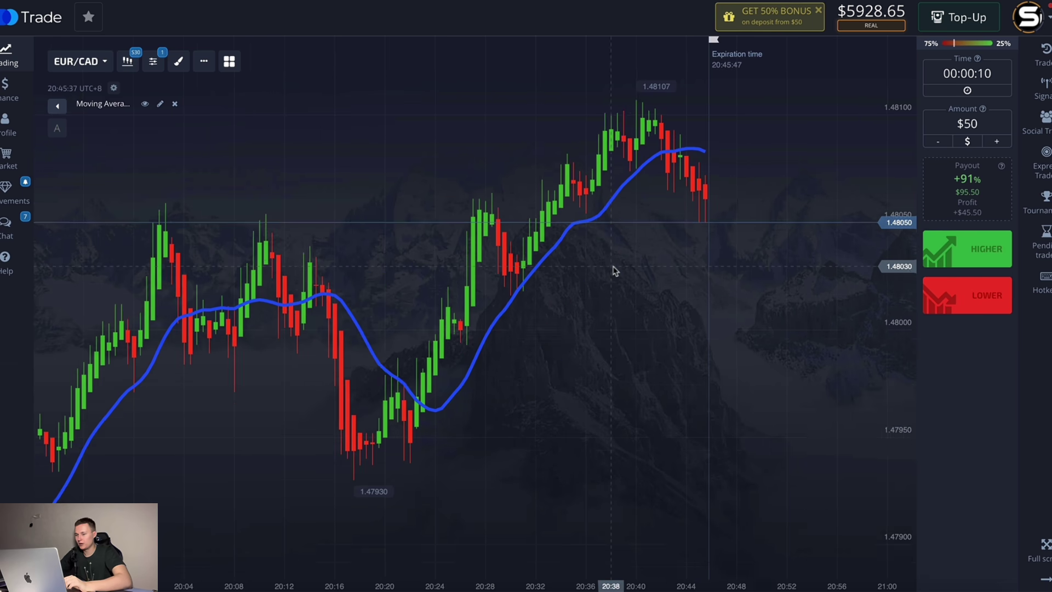
scroll(499, 278, up, 1)
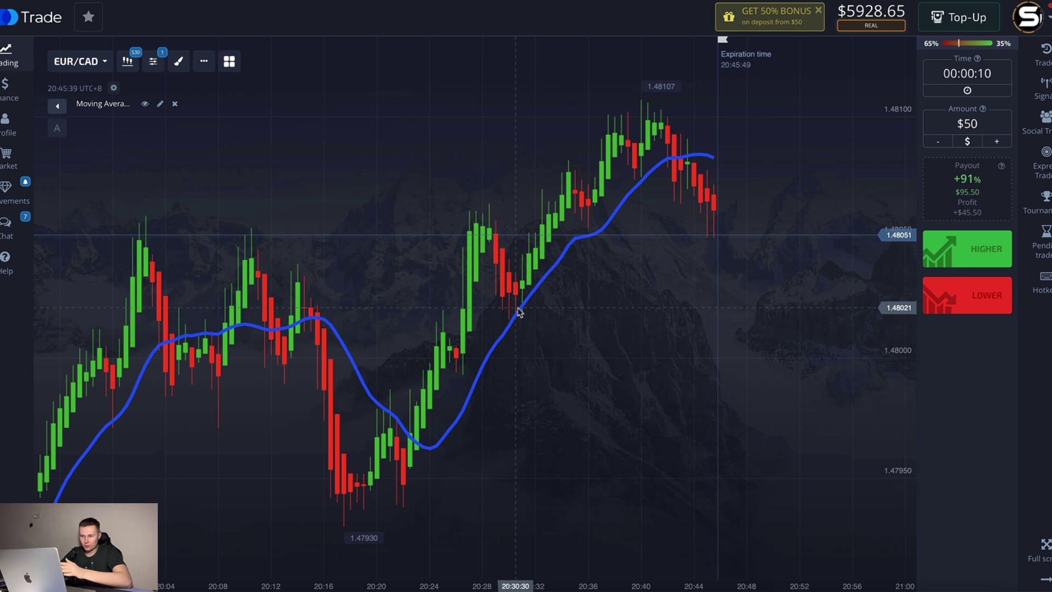
drag(520, 311, 559, 317)
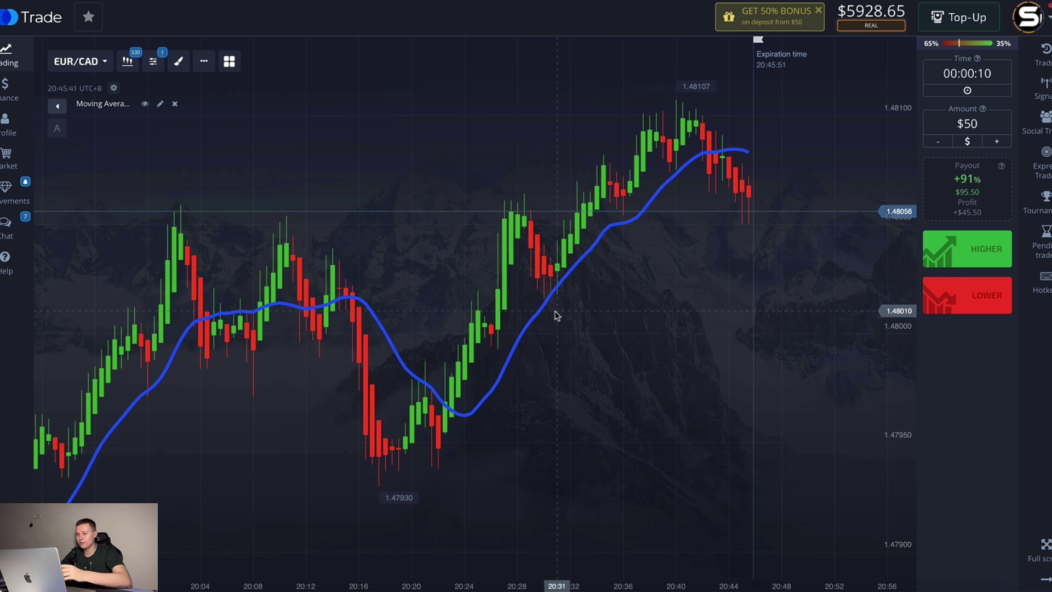
scroll(558, 315, up, 1)
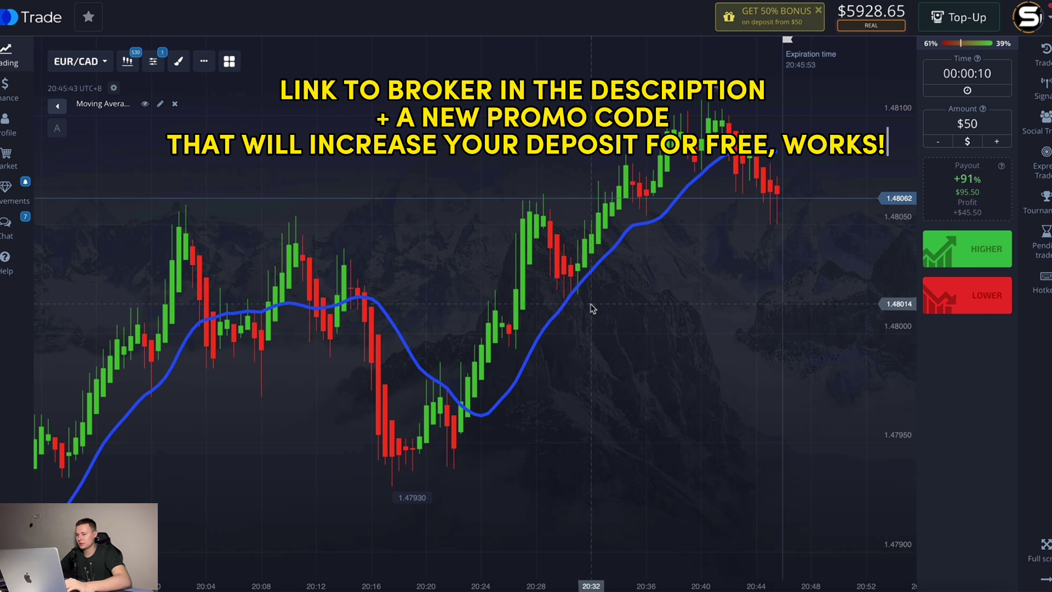
drag(587, 301, 620, 301)
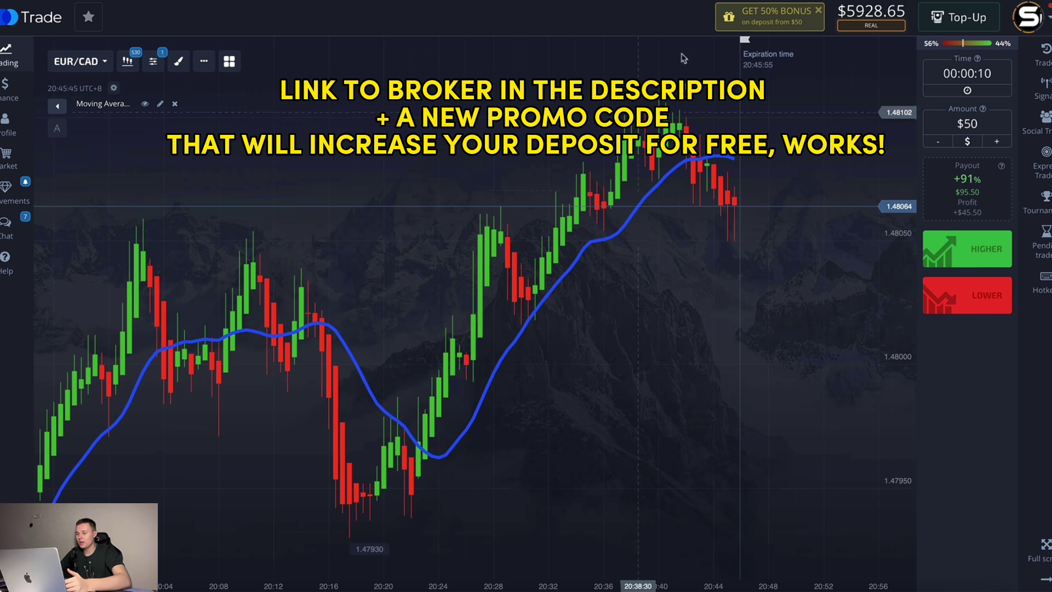
drag(648, 237, 616, 269)
scroll(526, 290, up, 2)
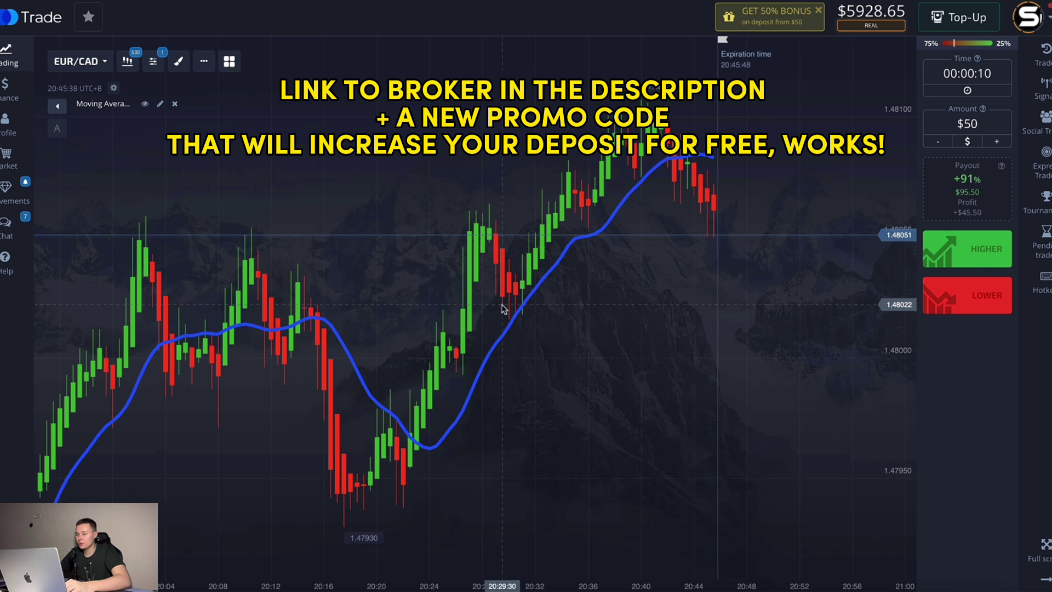
drag(519, 313, 553, 308)
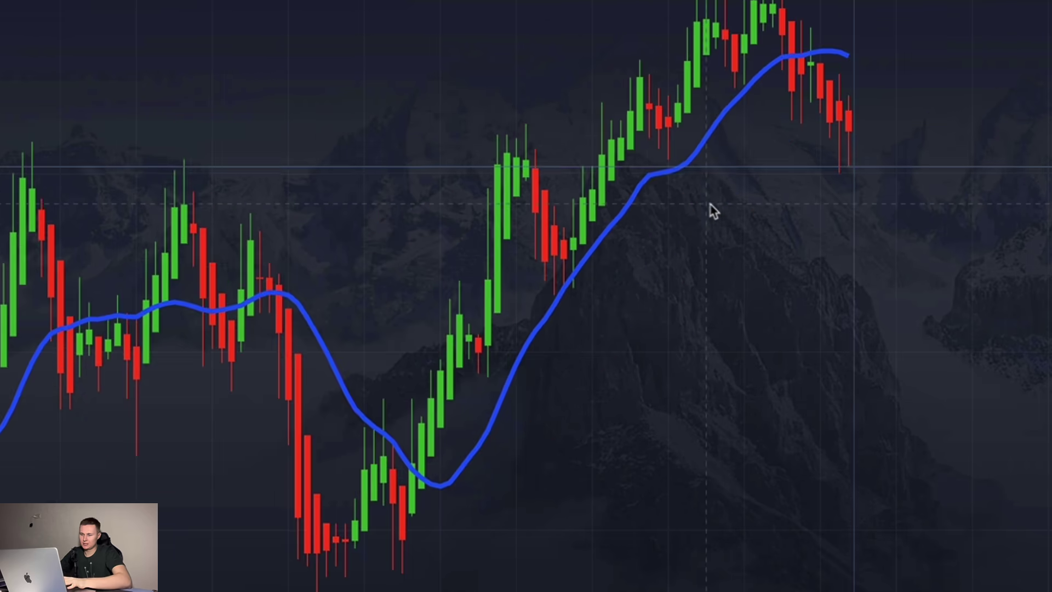
Inspect the most recent EUR/CAD candles around the moving average at closer and wider scales
drag(710, 204, 702, 233)
scroll(561, 241, up, 1)
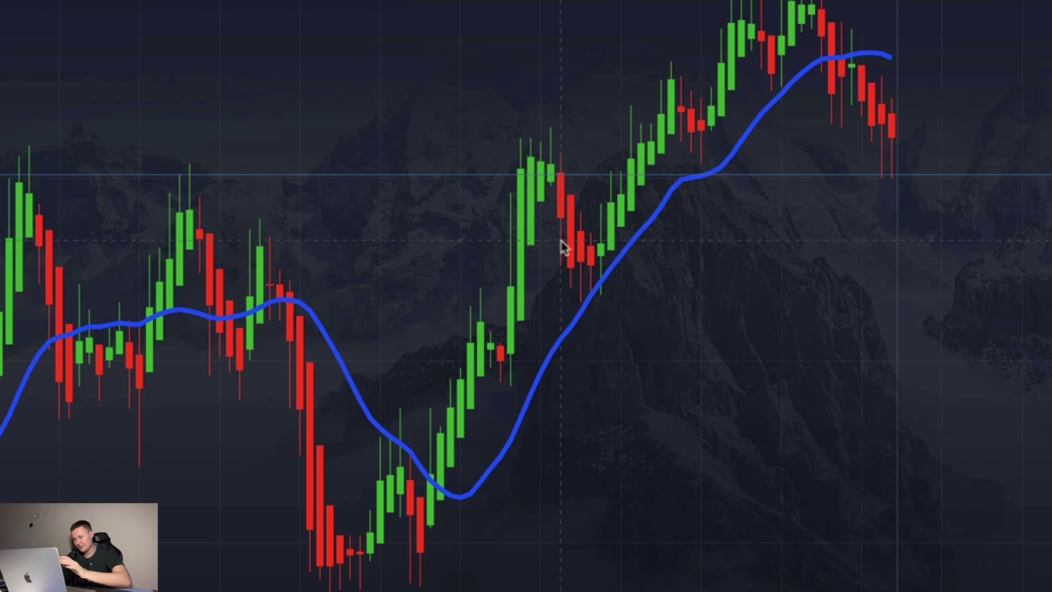
scroll(548, 247, down, 1)
drag(592, 291, 640, 279)
scroll(651, 296, down, 1)
scroll(653, 296, up, 1)
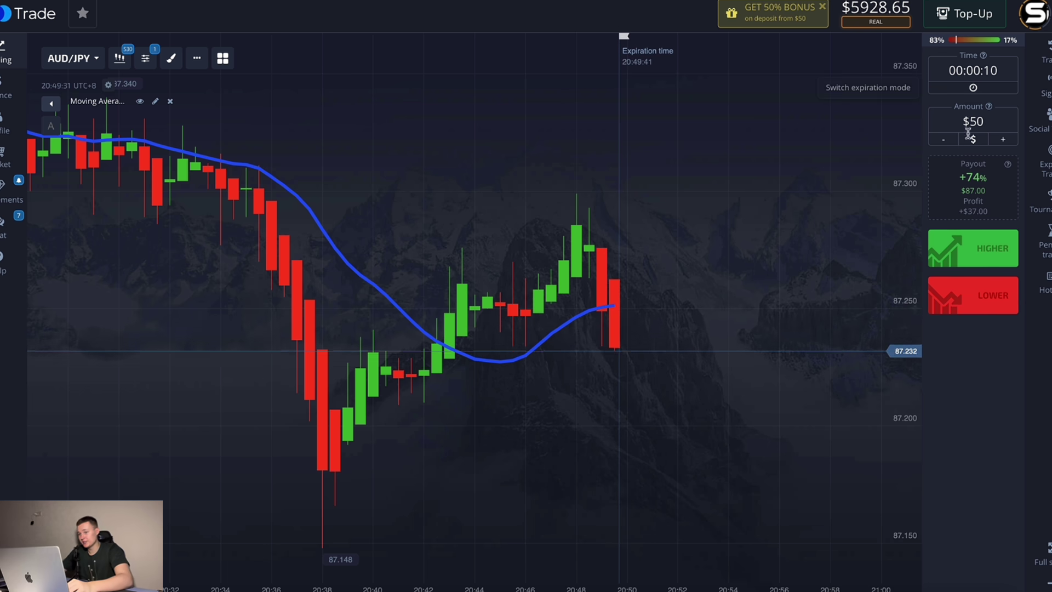
Place three 10-second LOWER trades of $50 each on AUD/JPY
click(978, 299)
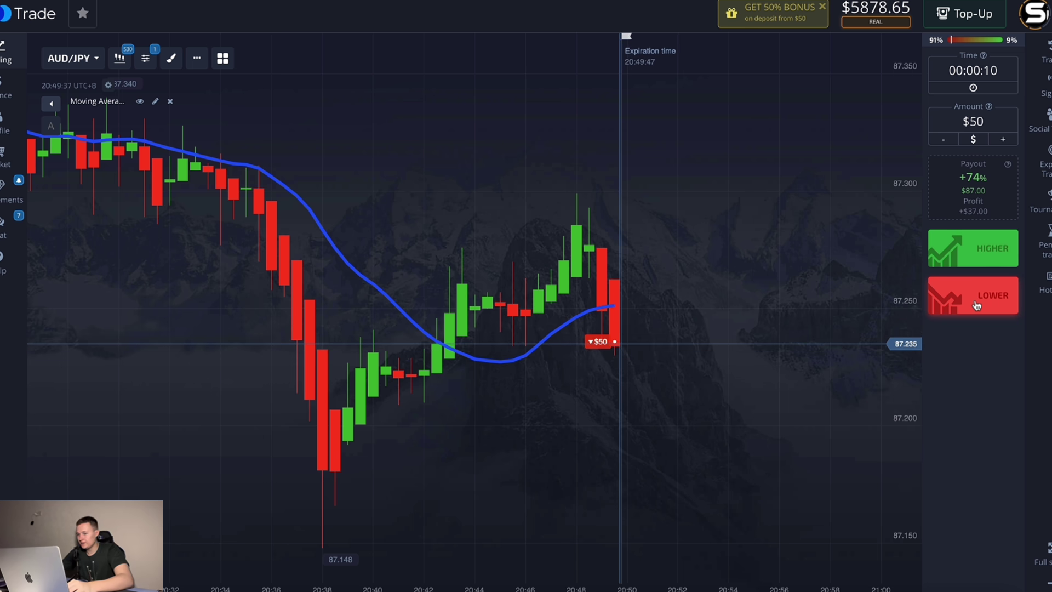
click(977, 305)
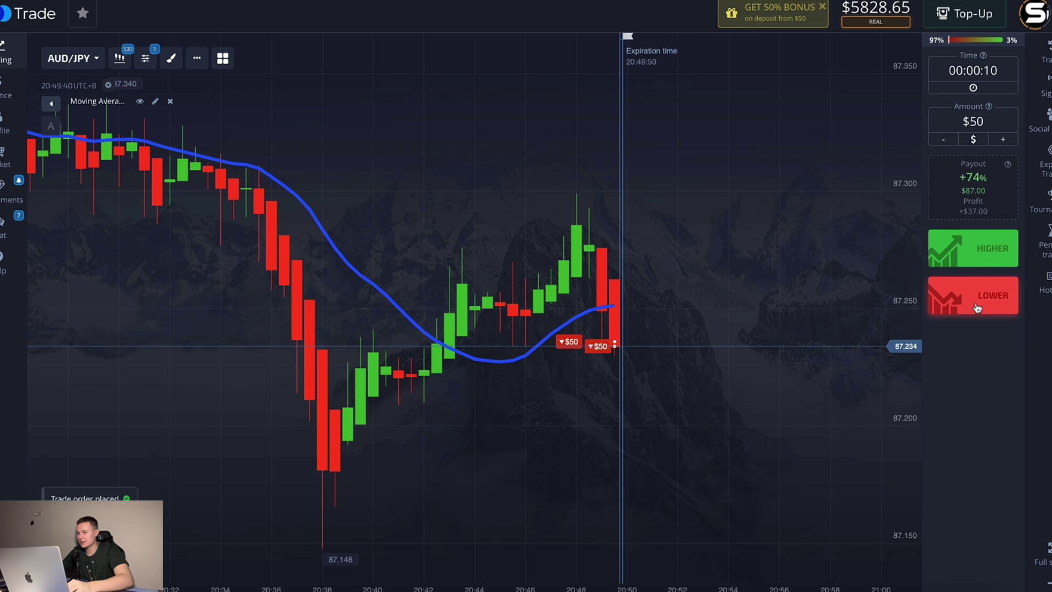
click(978, 308)
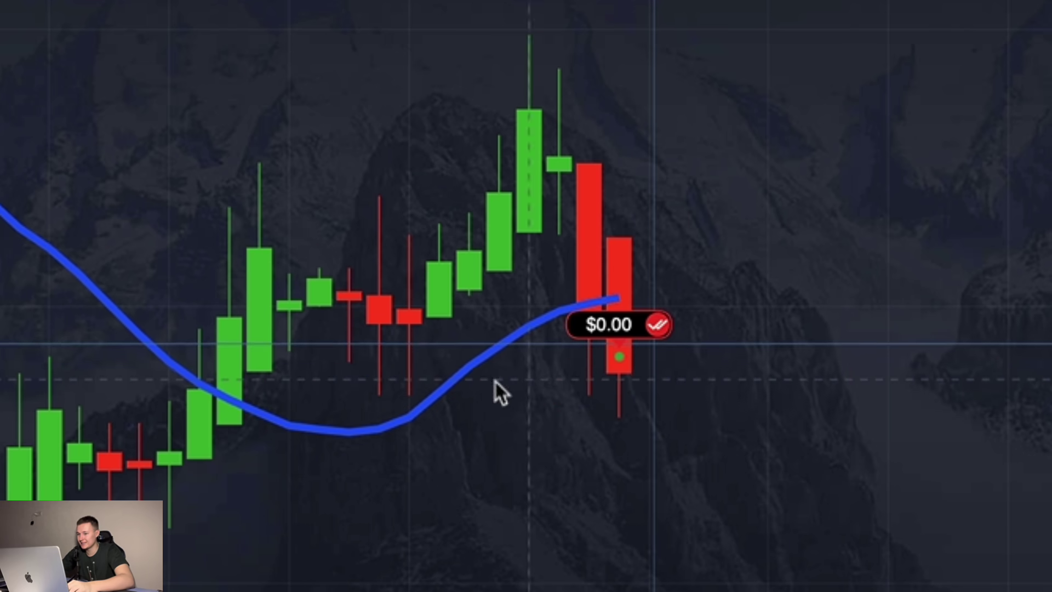
Review the AUD/JPY candles around the moving average at the trade entry area
drag(495, 379, 709, 380)
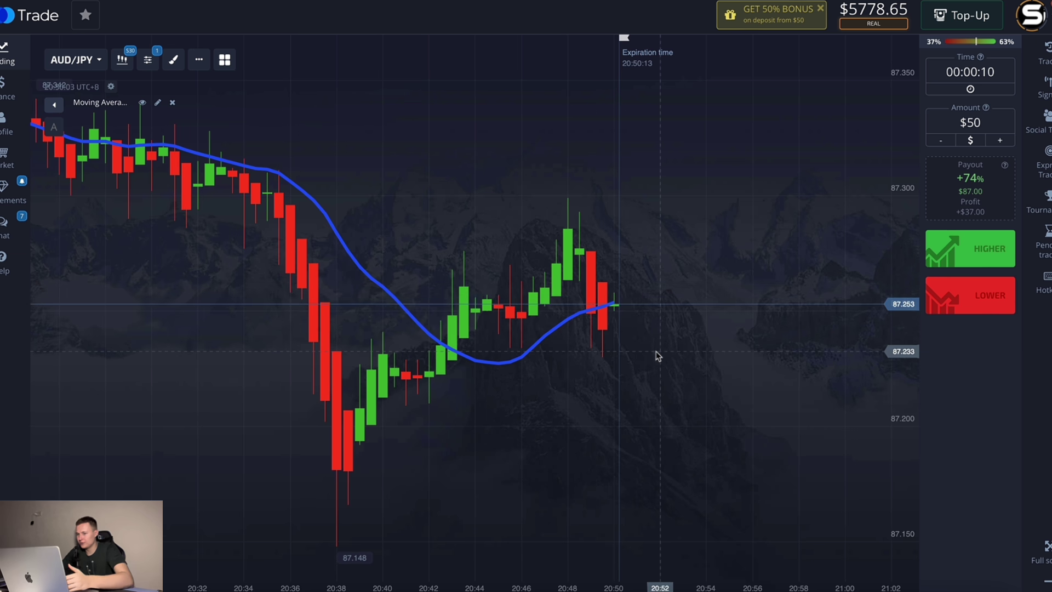
drag(656, 352, 684, 350)
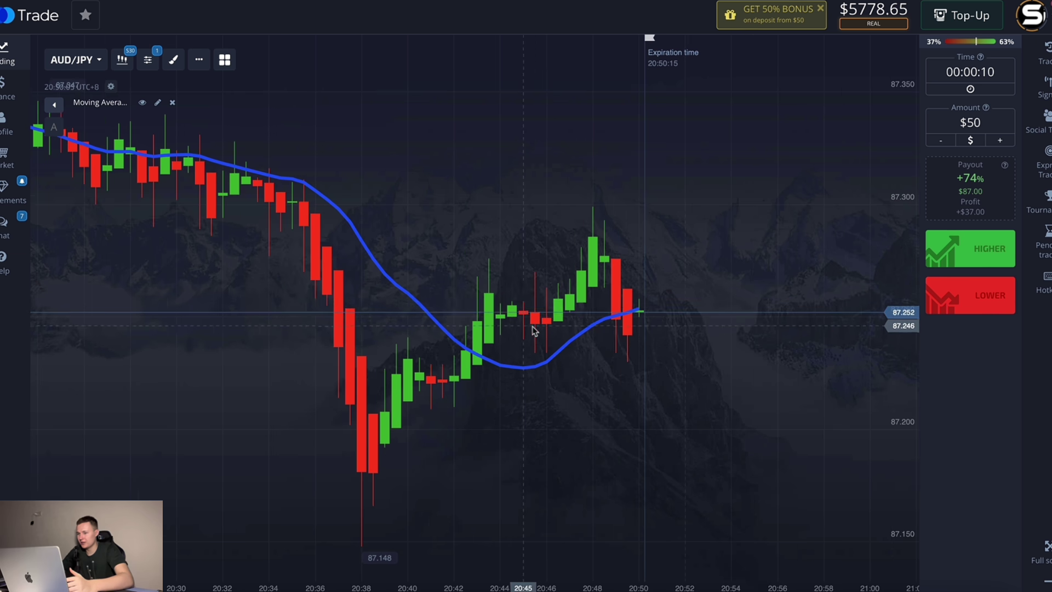
drag(532, 328, 560, 335)
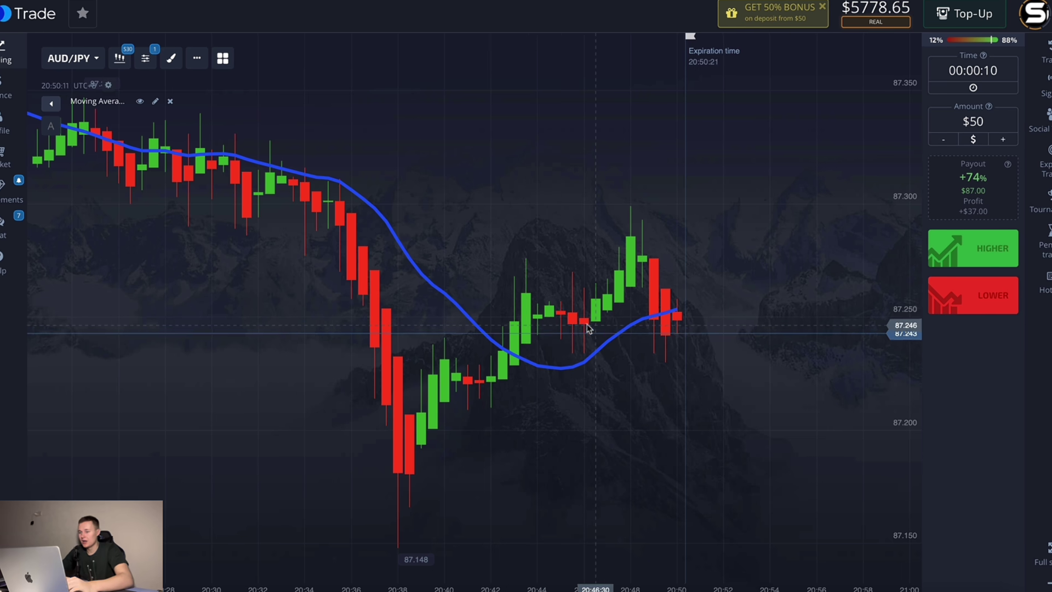
drag(587, 329, 688, 333)
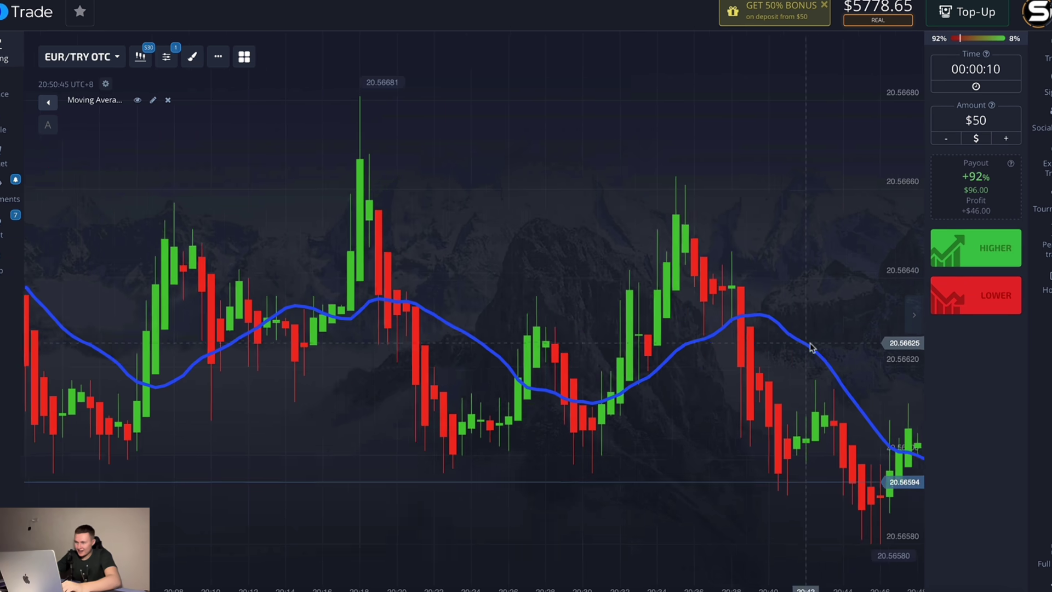
drag(811, 347, 788, 332)
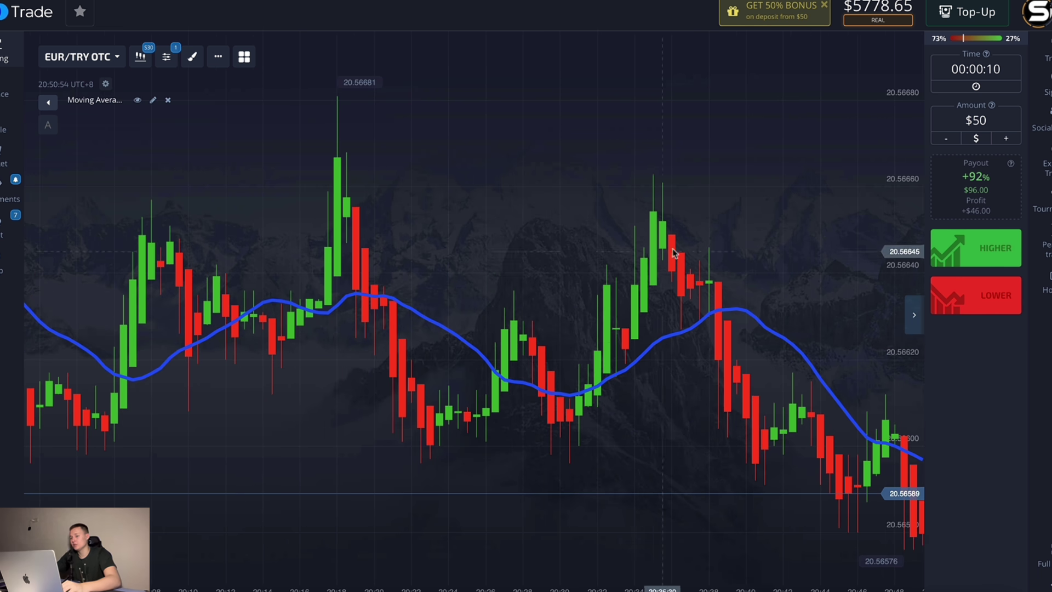
Examine where the Heiken Ashi candles cross the moving average in the EUR/TRY OTC price history
drag(633, 368, 766, 367)
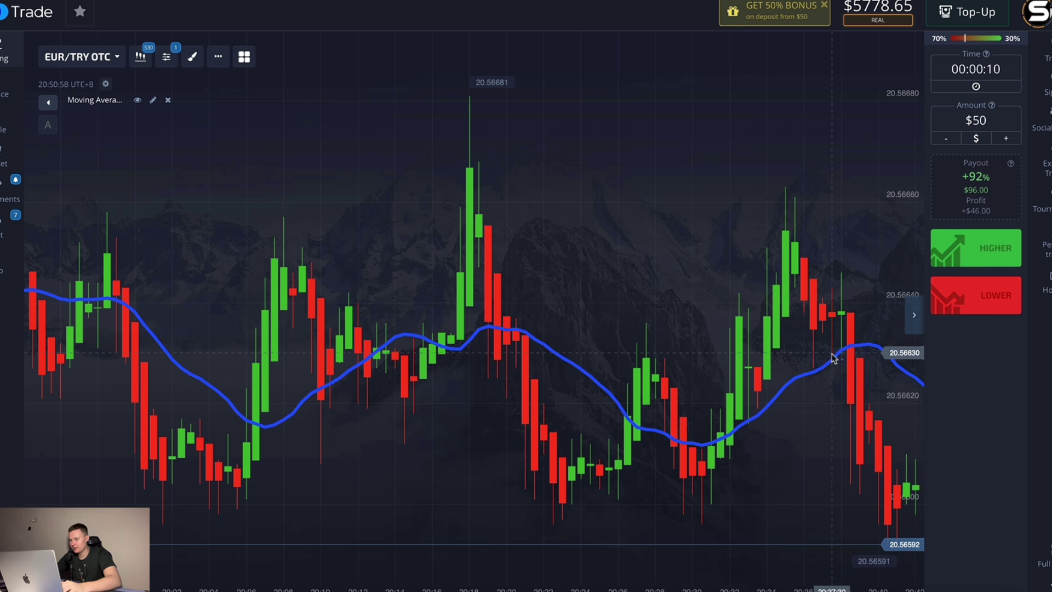
scroll(831, 349, left, 10)
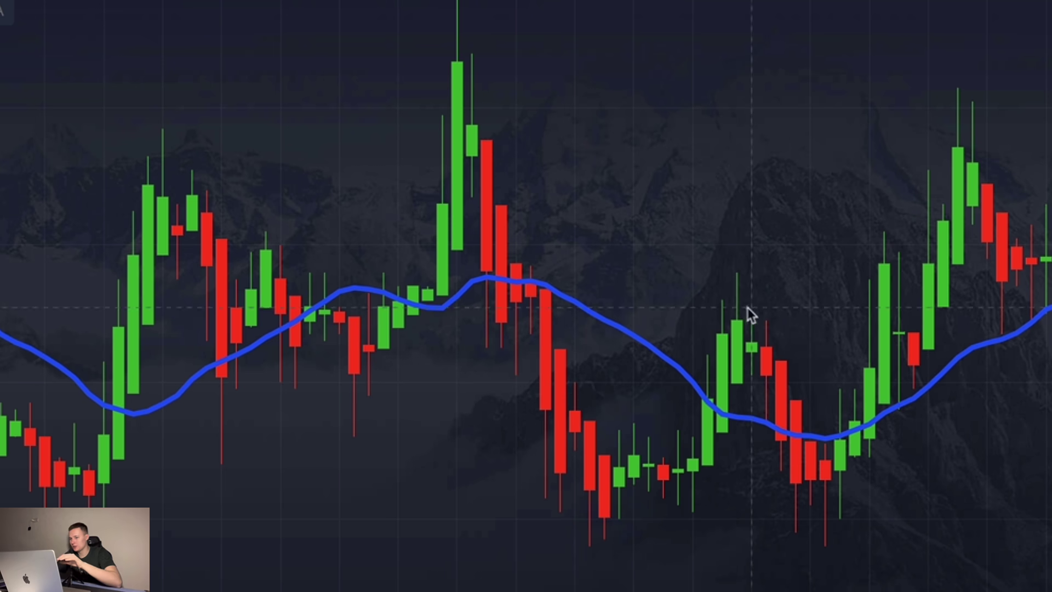
scroll(971, 433, left, 6)
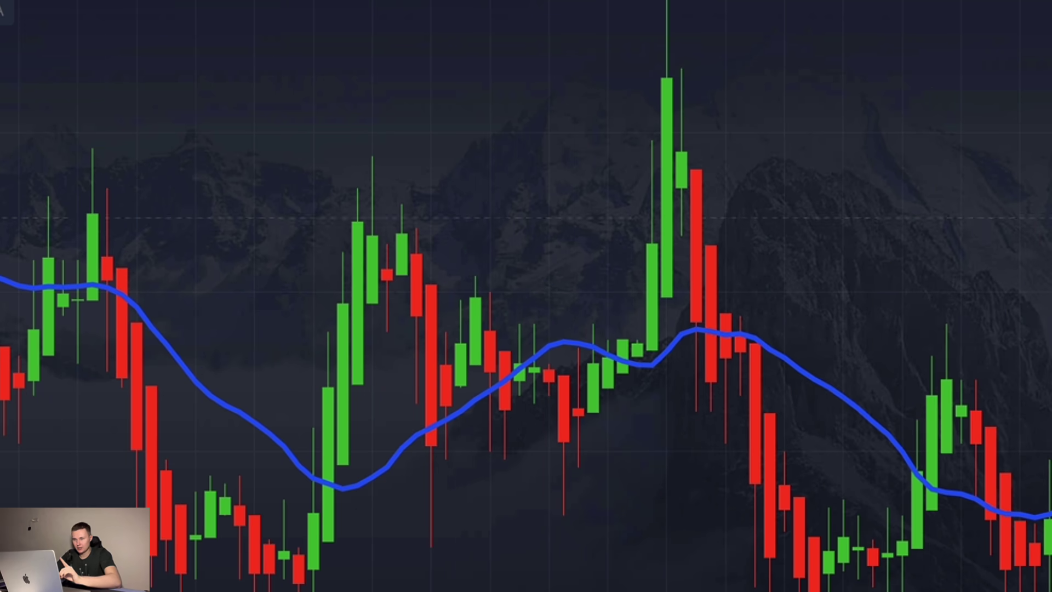
drag(967, 388, 390, 323)
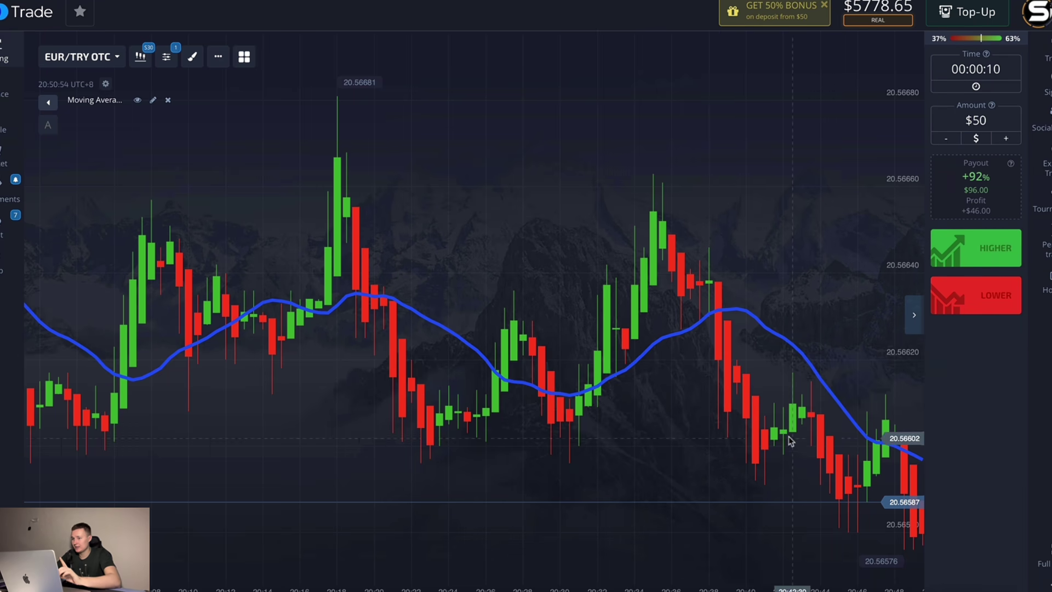
drag(612, 358, 744, 369)
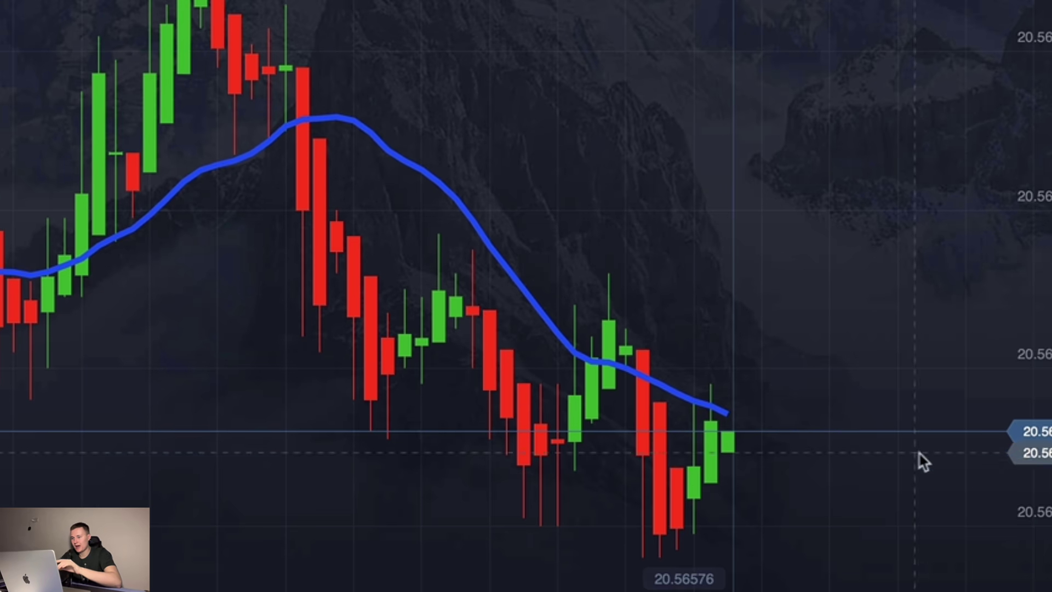
scroll(798, 390, up, 3)
scroll(706, 382, down, 3)
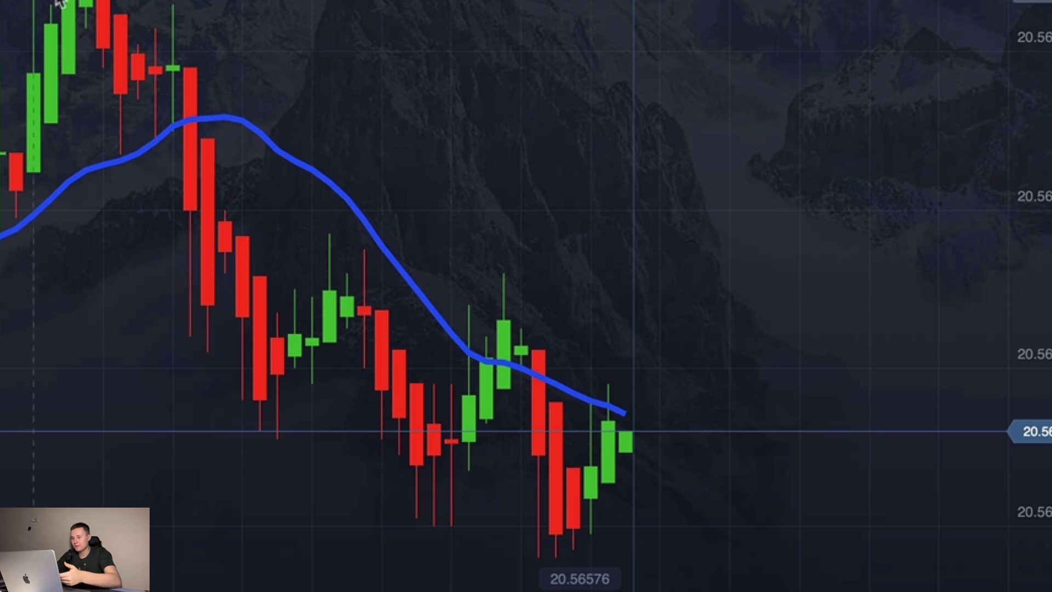
drag(241, 220, 435, 322)
drag(477, 351, 222, 356)
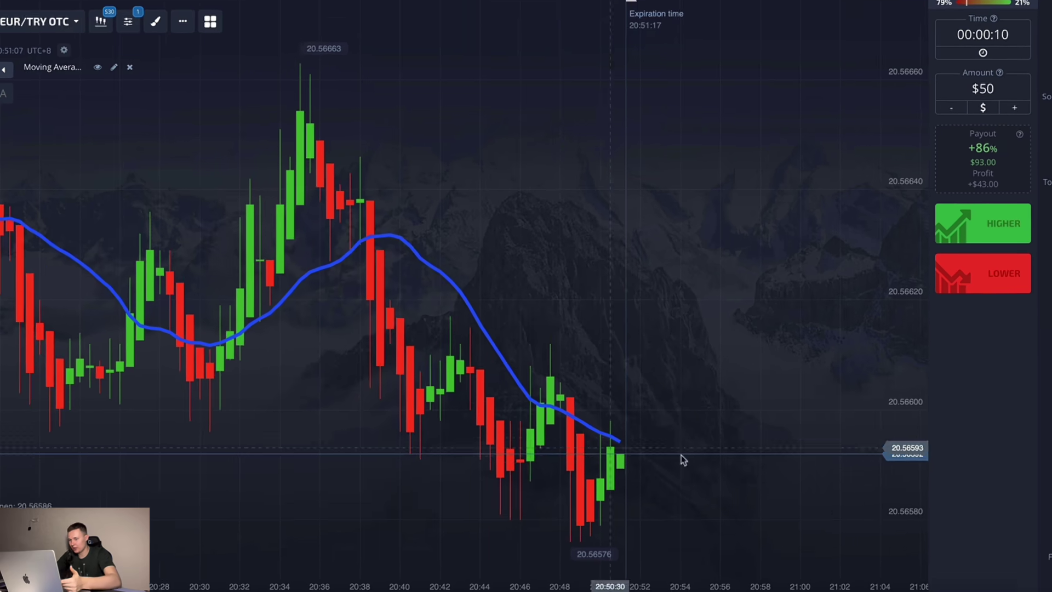
Watch the newest EUR/TRY OTC candles against the moving average for an entry signal
scroll(598, 463, up, 3)
scroll(556, 466, down, 3)
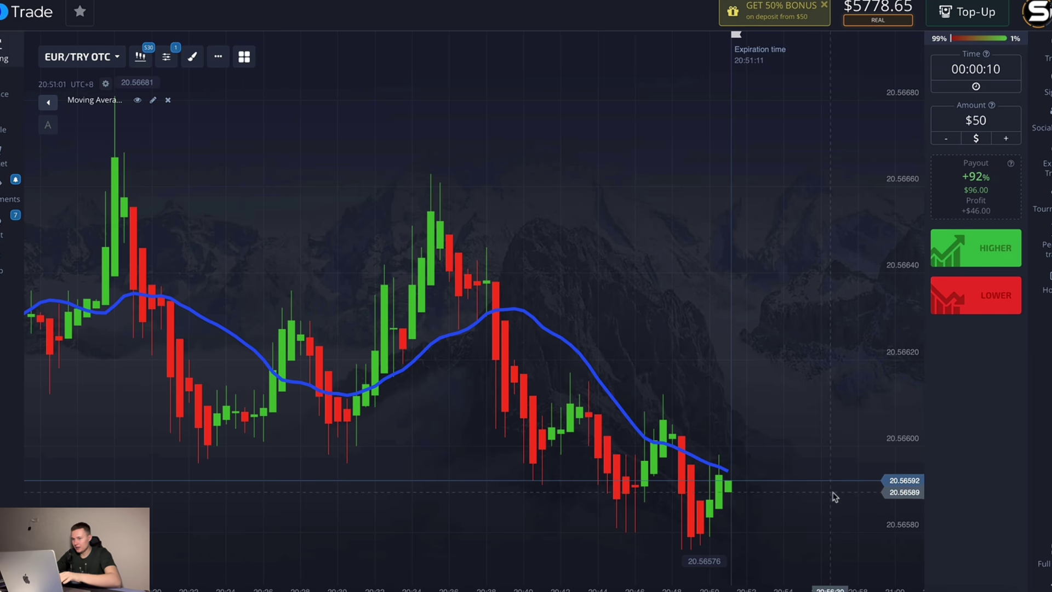
scroll(760, 458, up, 3)
scroll(715, 453, down, 2)
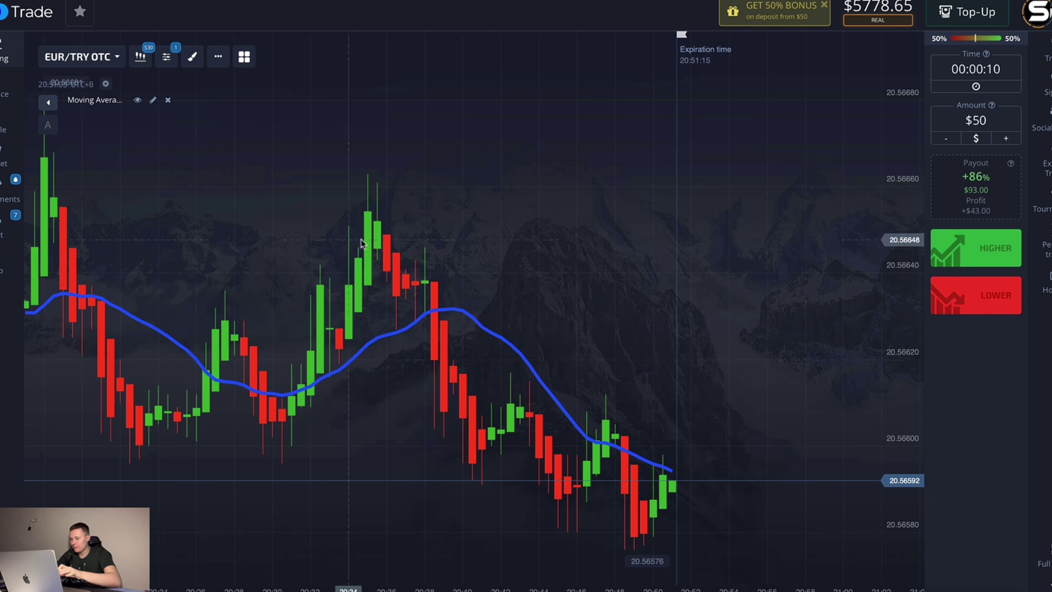
drag(472, 392, 432, 430)
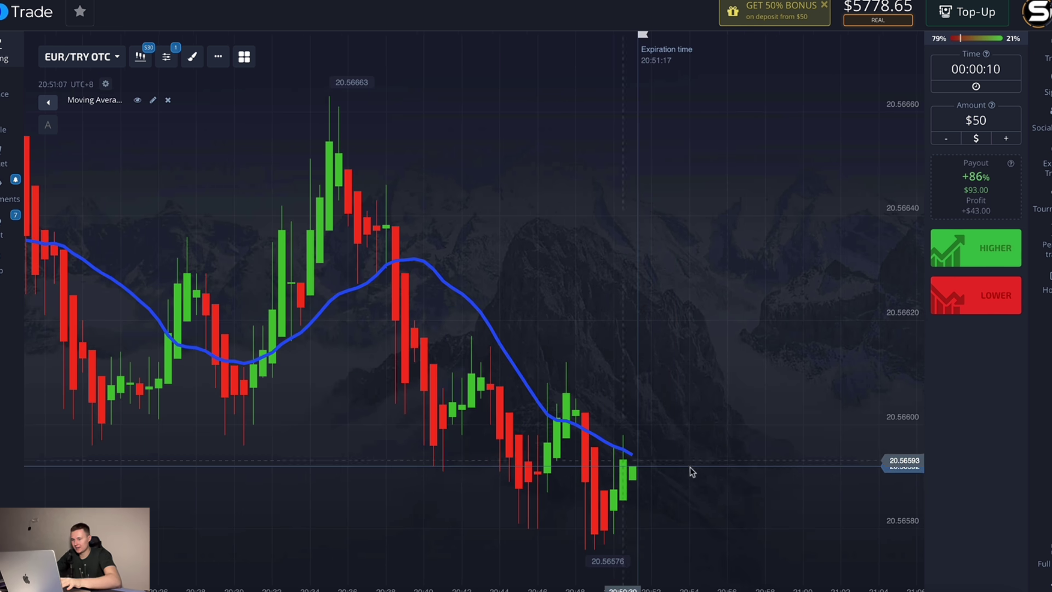
scroll(620, 485, up, 2)
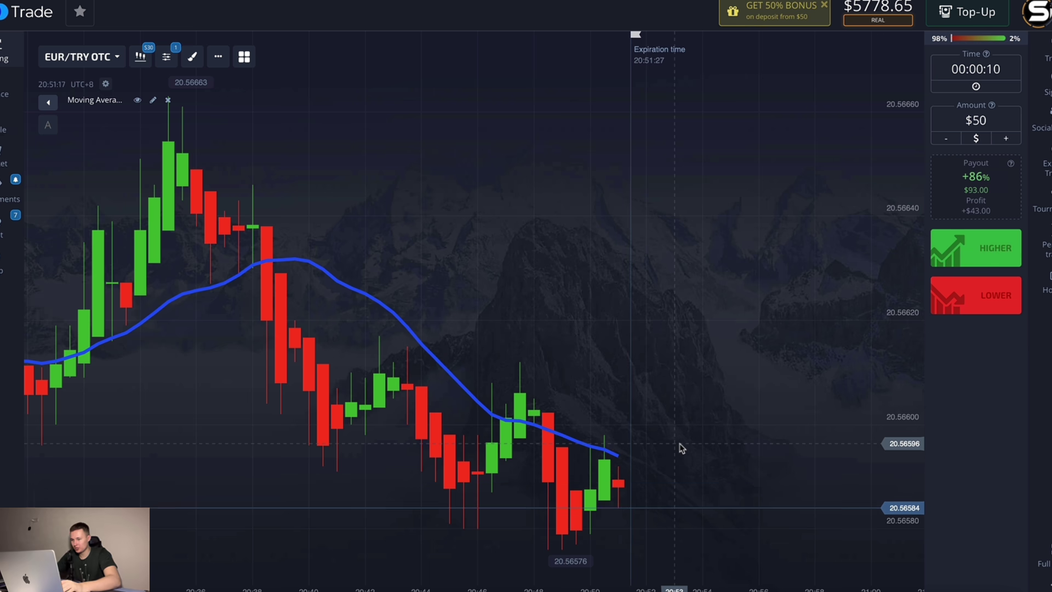
drag(681, 447, 694, 448)
scroll(694, 448, down, 3)
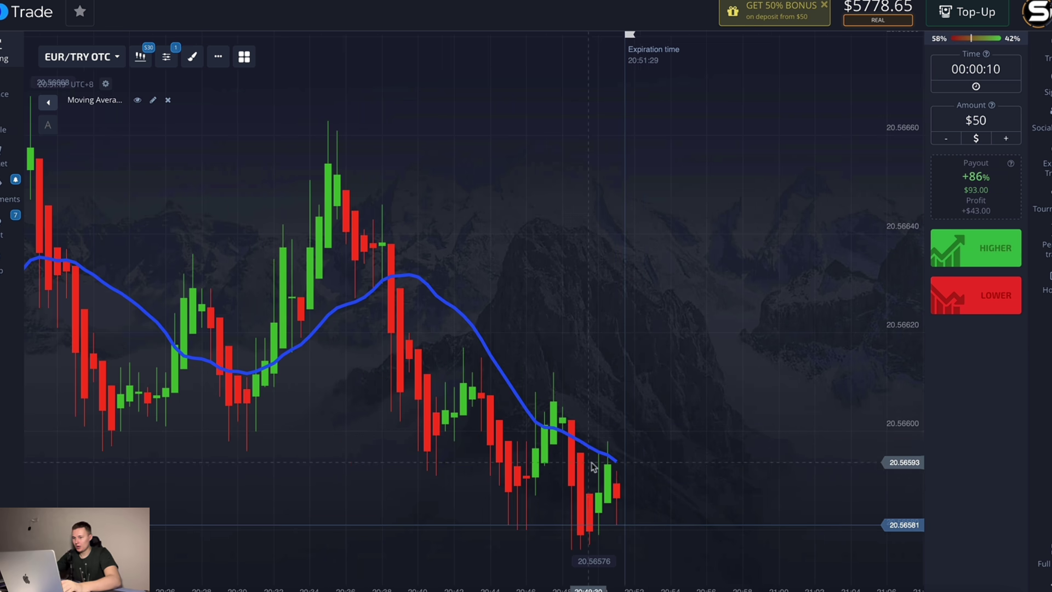
drag(263, 408, 855, 396)
drag(319, 395, 608, 426)
drag(742, 409, 244, 379)
drag(636, 369, 339, 355)
scroll(747, 436, up, 4)
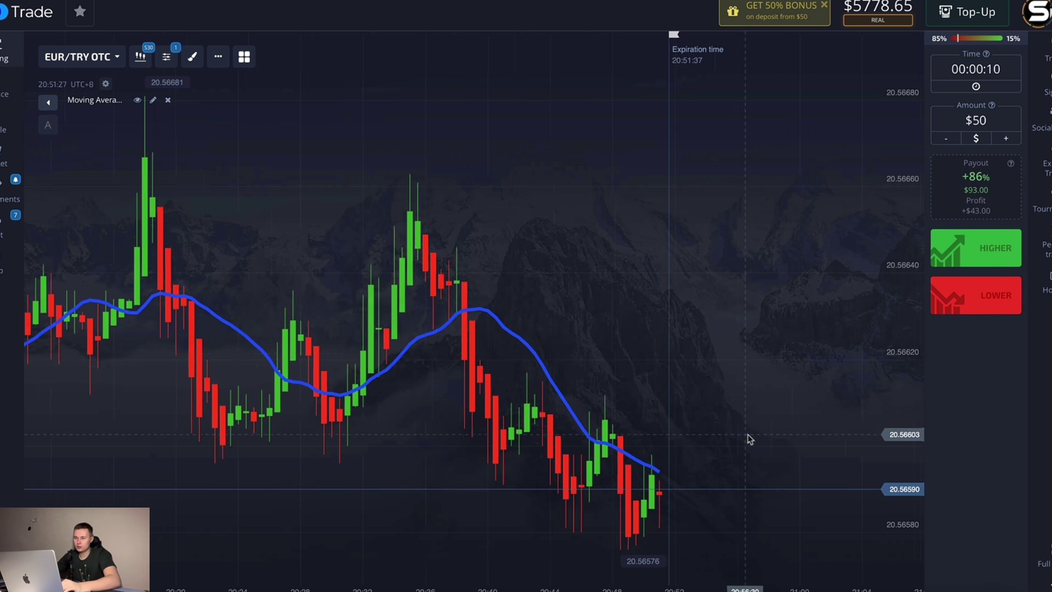
scroll(727, 438, down, 2)
scroll(726, 439, up, 2)
scroll(728, 443, up, 2)
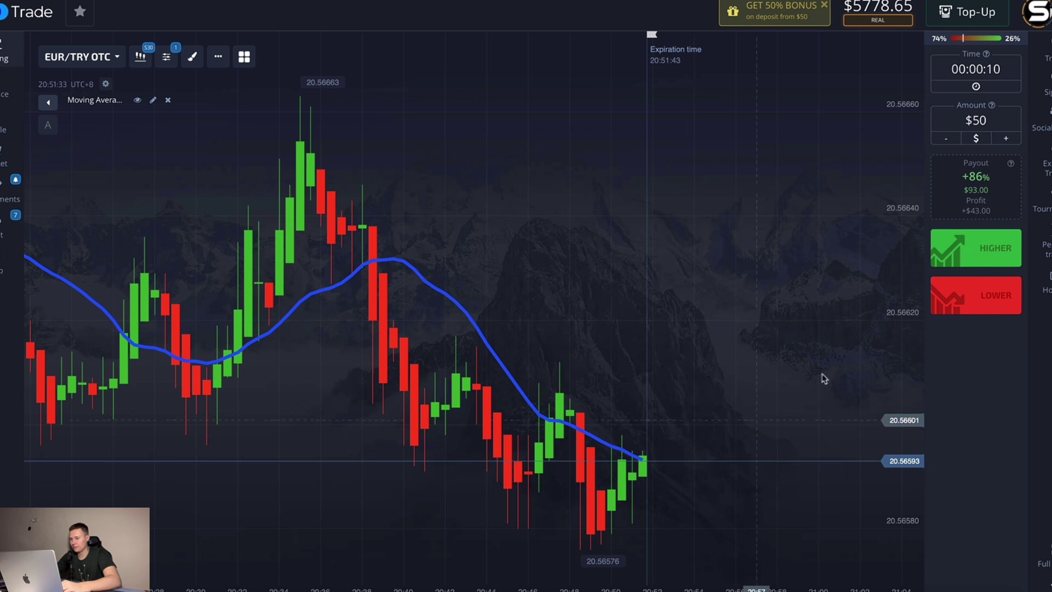
Place six 10-second HIGHER trades of $50 each on EUR/TRY OTC
click(989, 253)
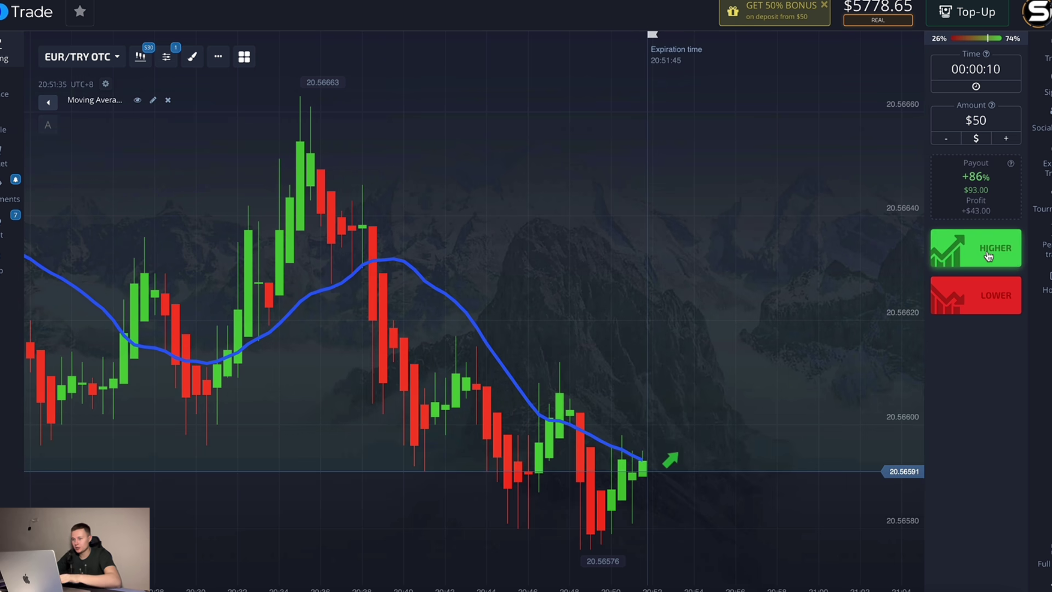
scroll(832, 410, up, 2)
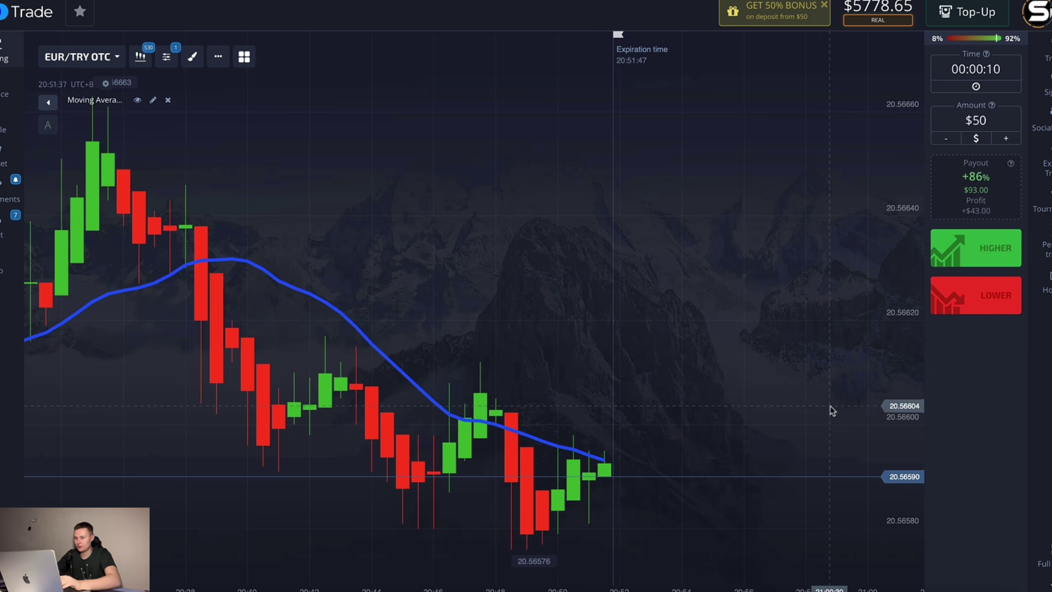
click(978, 250)
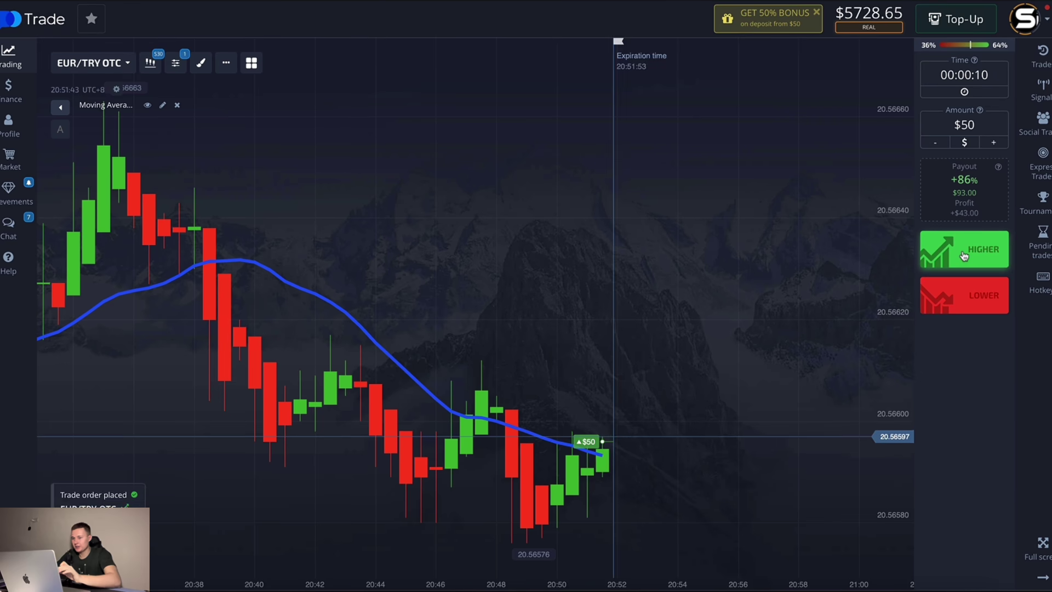
click(977, 250)
click(977, 250)
click(978, 250)
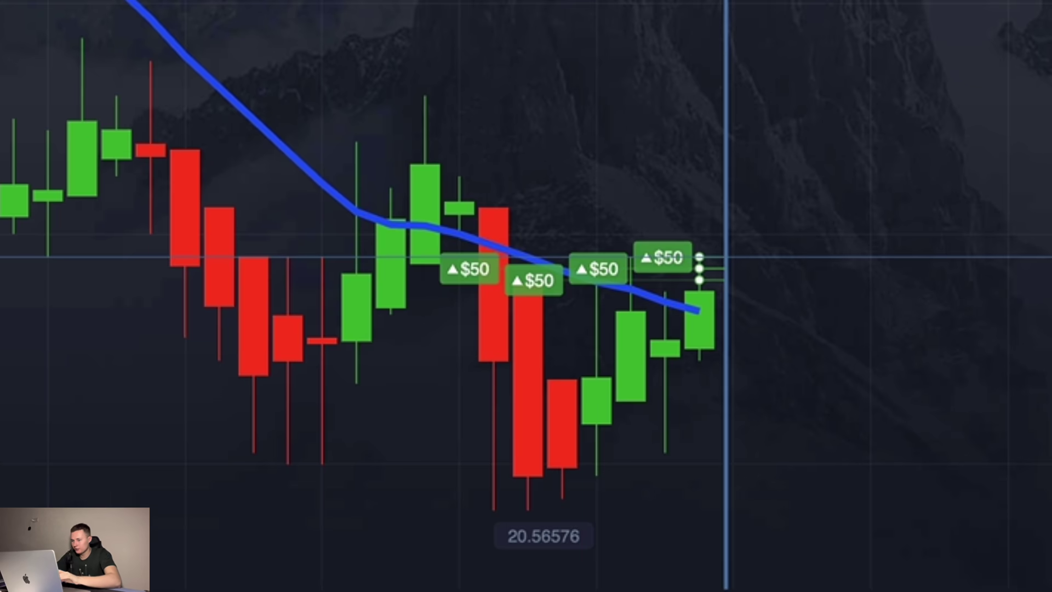
scroll(1016, 65, up, 1)
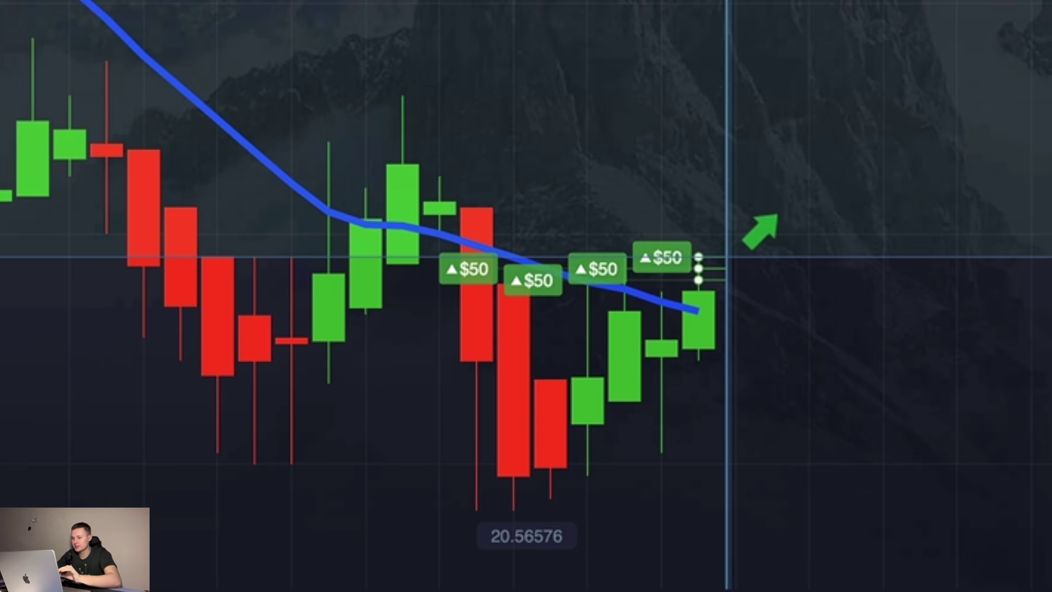
key(shift+w)
key(shift+w)
scroll(952, 177, down, 1)
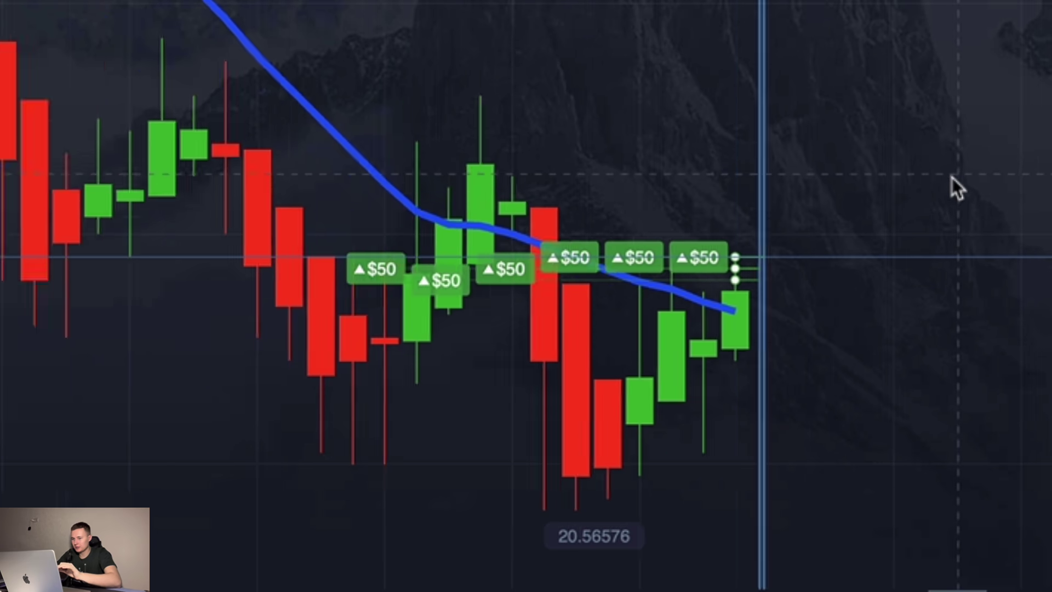
scroll(954, 176, up, 1)
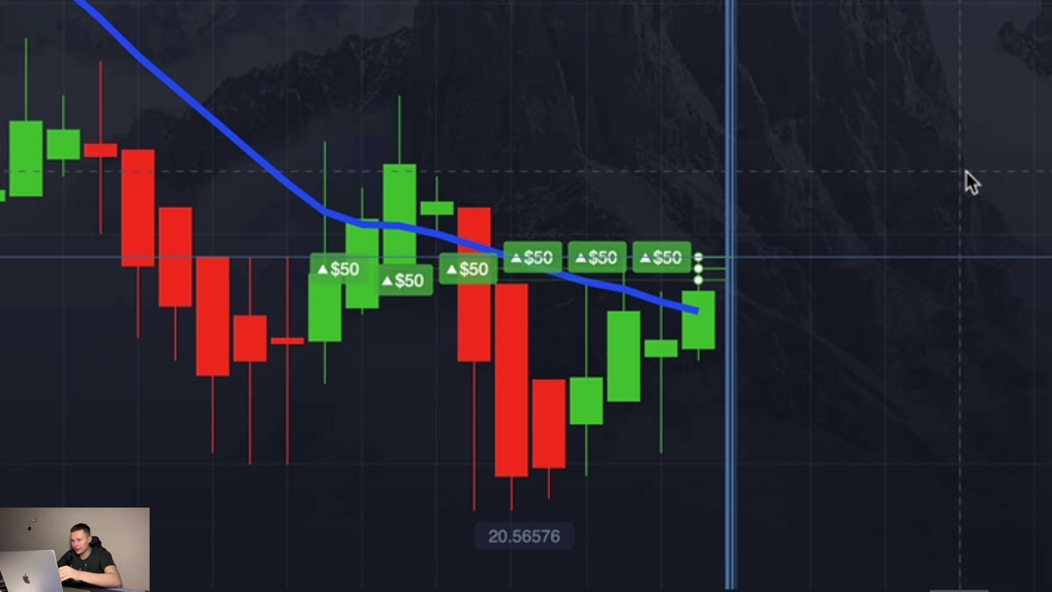
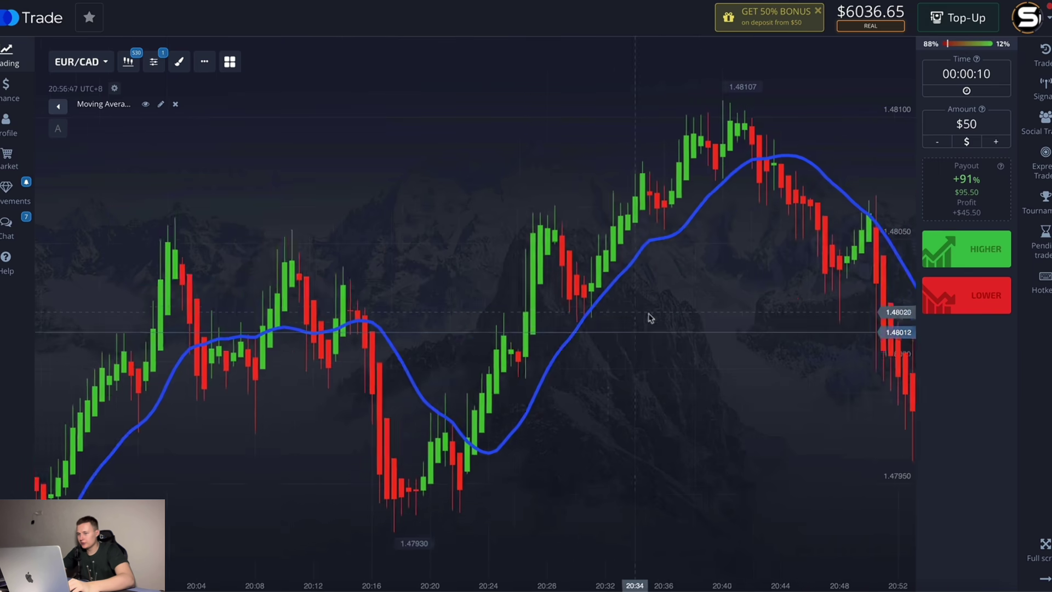
Place seven 10-second HIGHER trades of $50 each on EUR/CAD at the newest candle's break above the moving average
drag(722, 316, 607, 328)
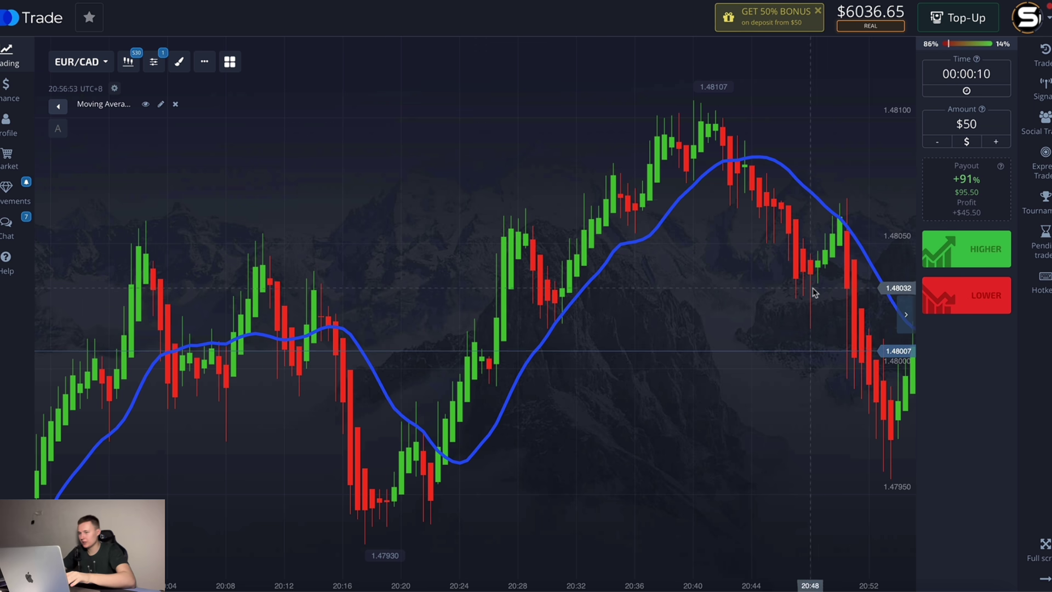
drag(815, 292, 559, 265)
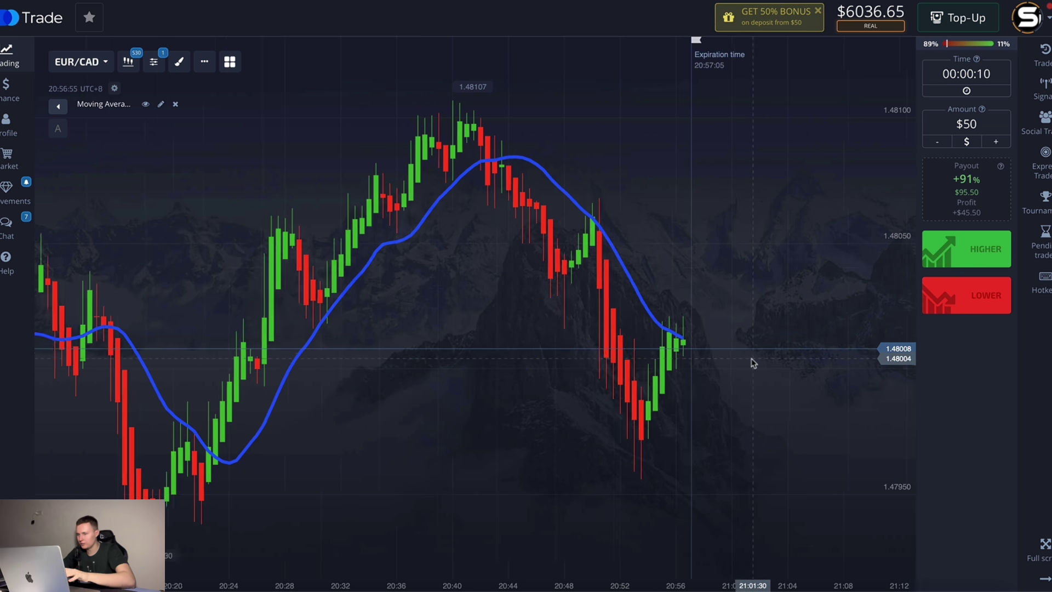
scroll(753, 363, up, 3)
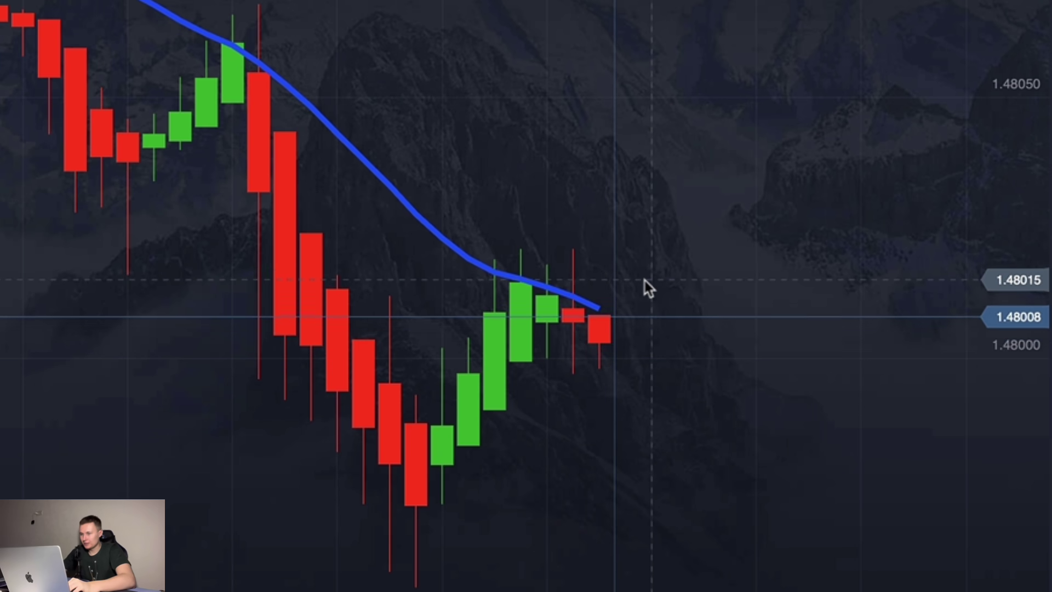
scroll(644, 279, up, 1)
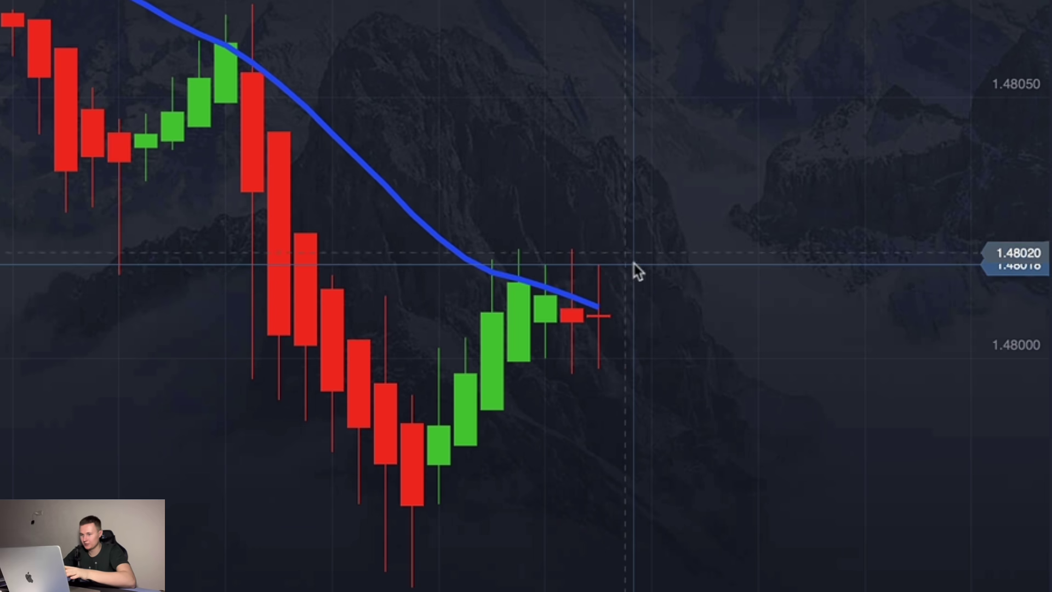
scroll(748, 338, up, 1)
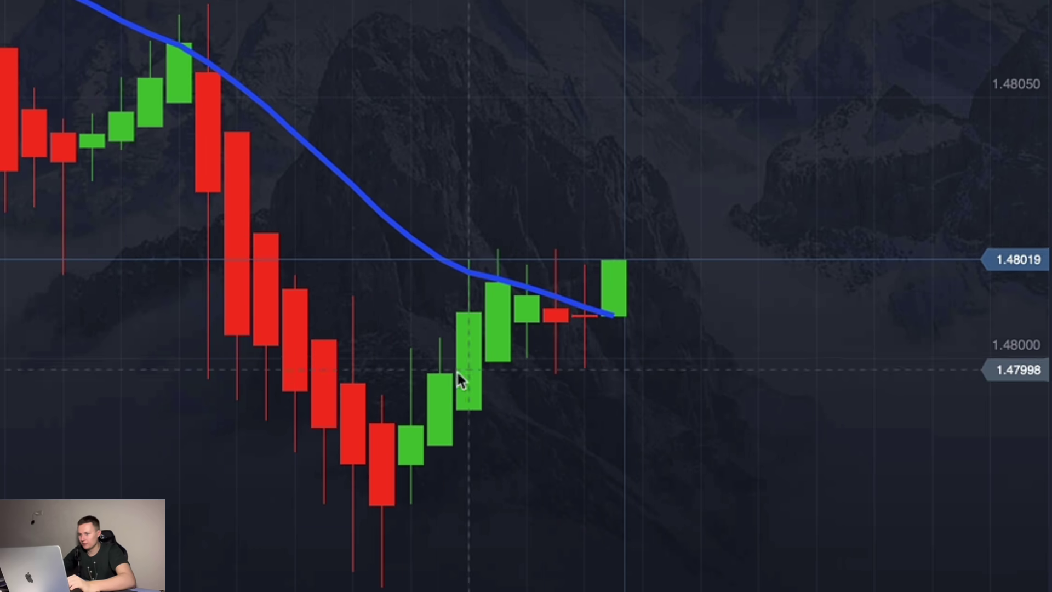
scroll(653, 301, up, 1)
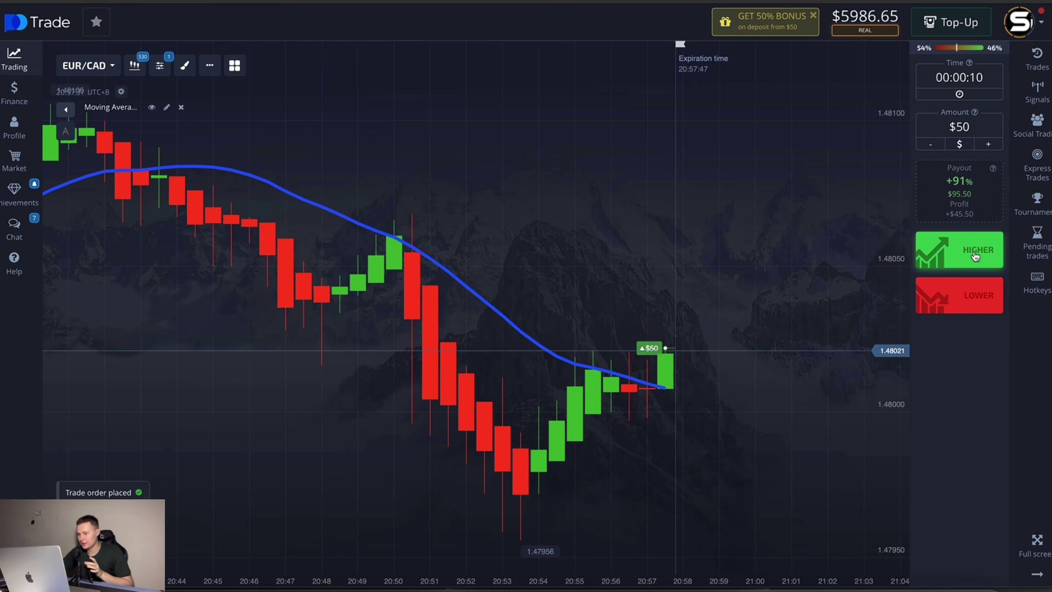
click(975, 256)
click(975, 256)
click(975, 256)
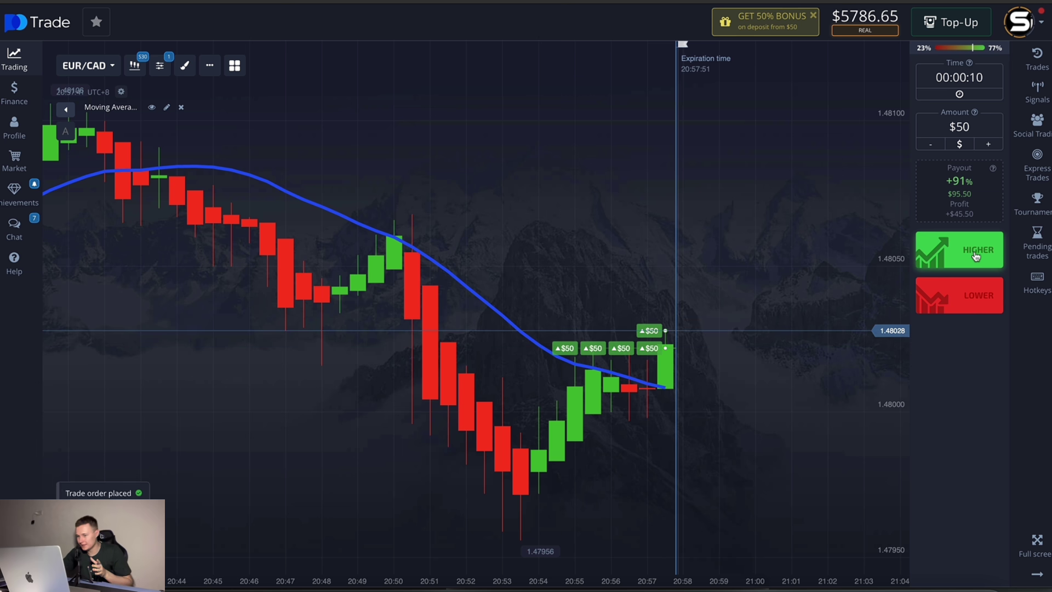
click(975, 255)
click(976, 255)
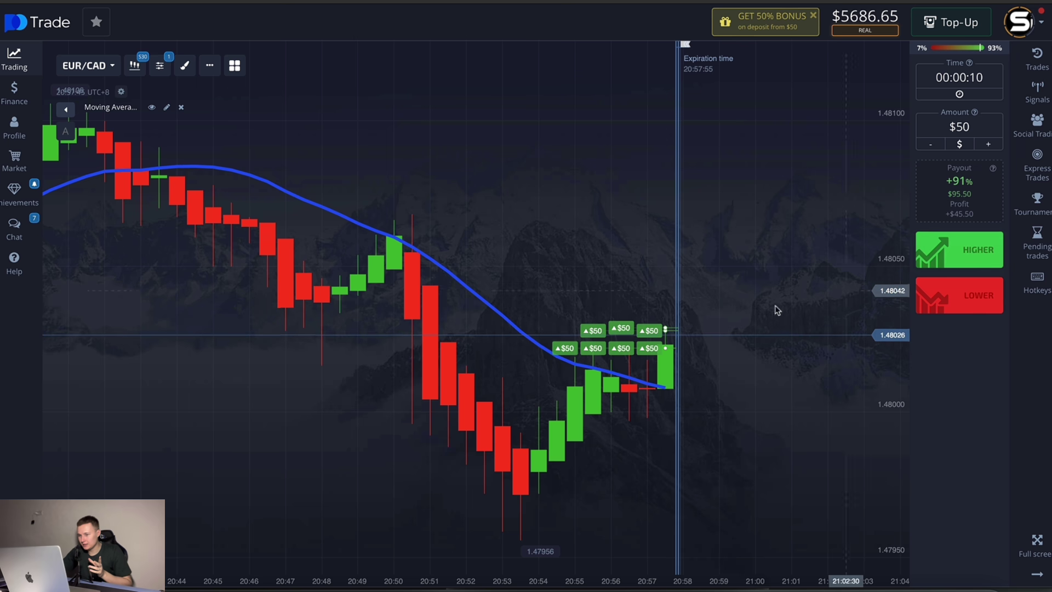
Review the newest EUR/CAD candles and trade markers around the trade entry area
scroll(775, 306, up, 4)
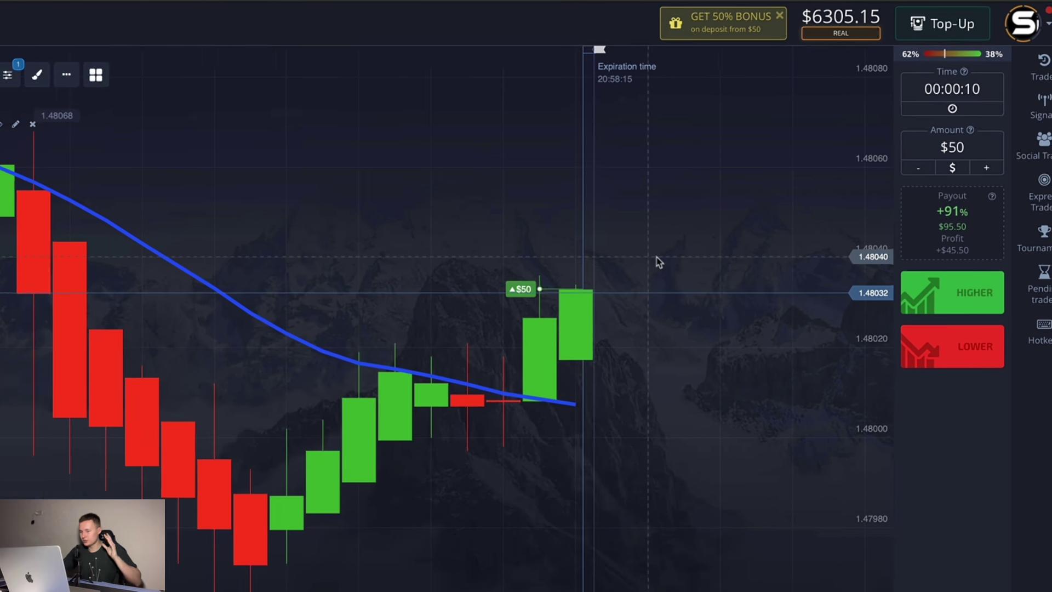
scroll(647, 327, down, 3)
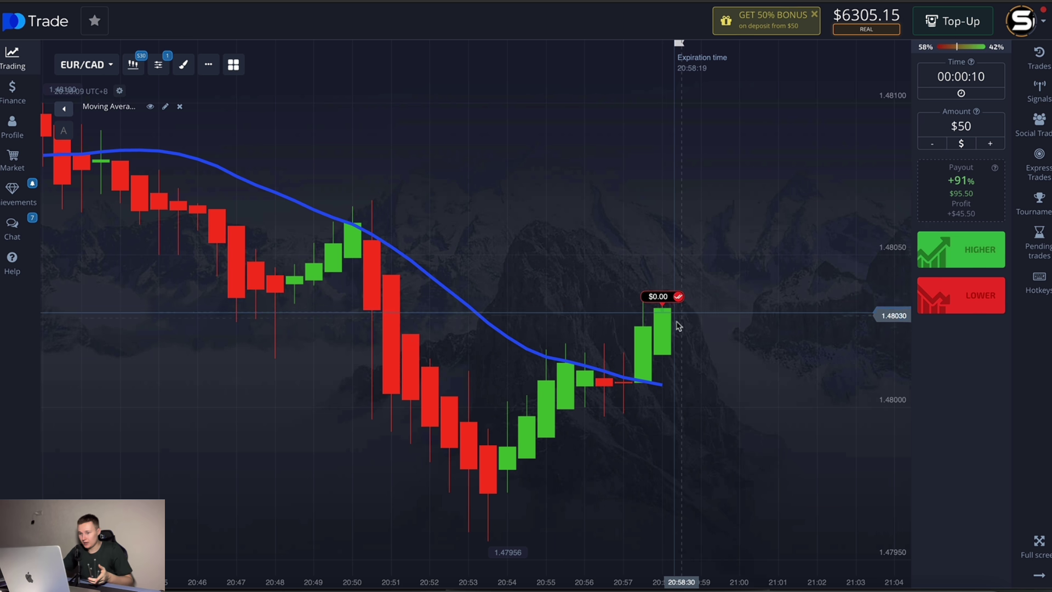
drag(662, 335, 718, 335)
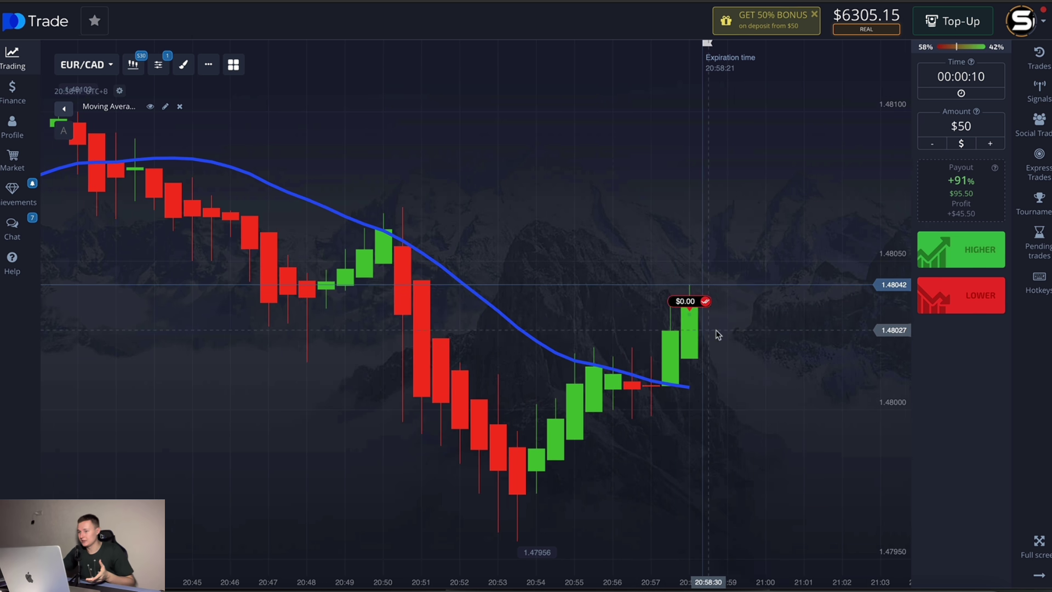
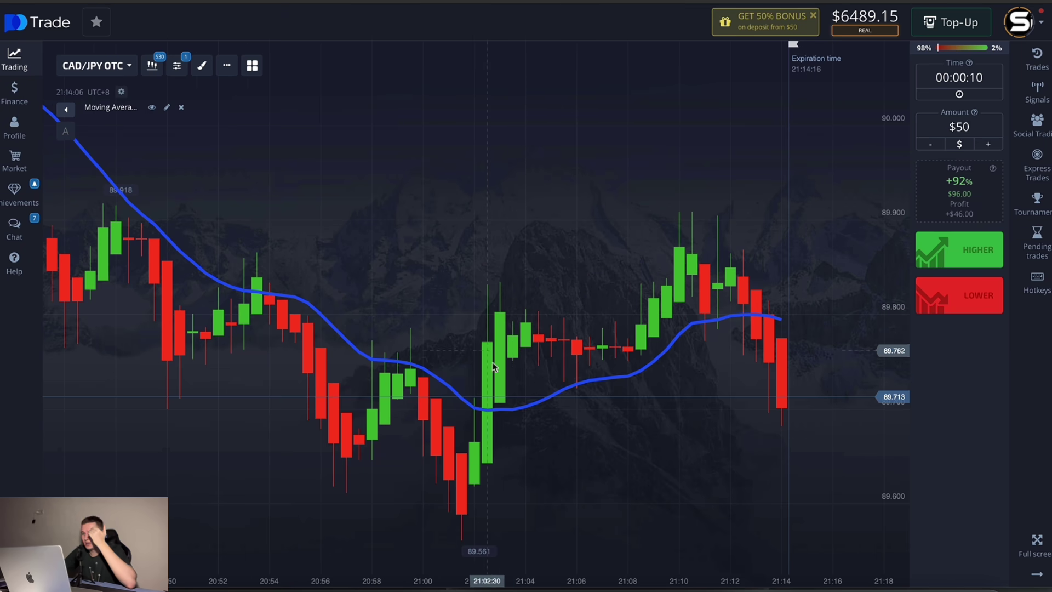
Examine the CAD/JPY OTC candles around the latest break below the moving average
drag(511, 414, 470, 413)
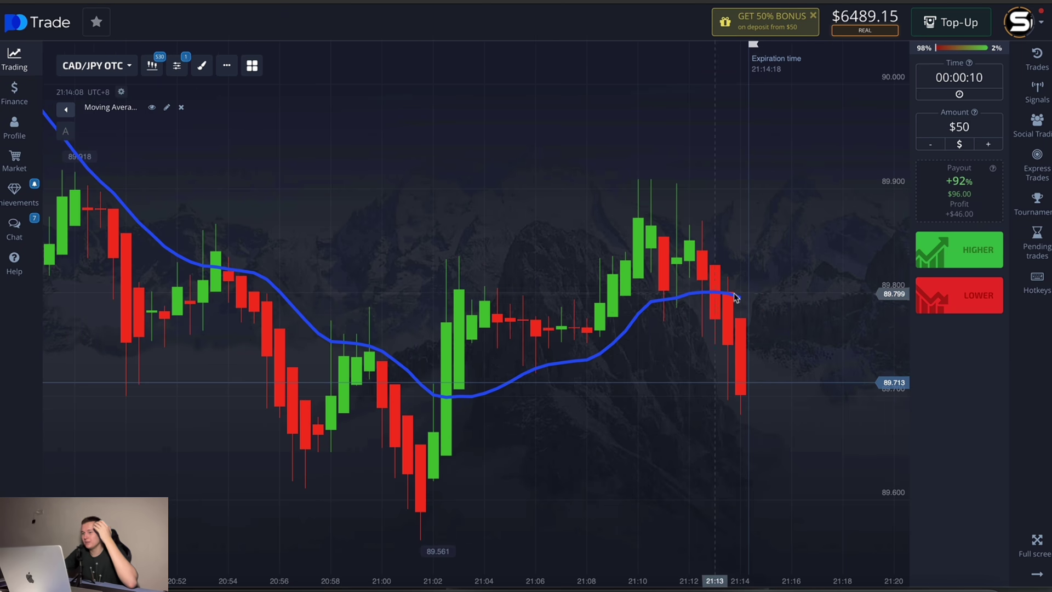
drag(678, 321, 545, 322)
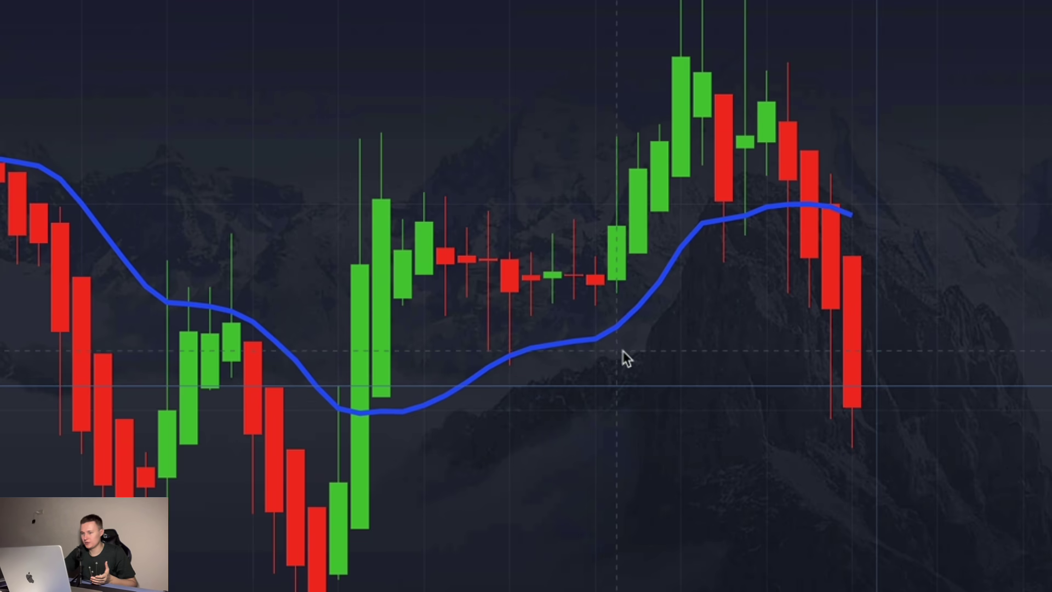
drag(756, 323, 925, 327)
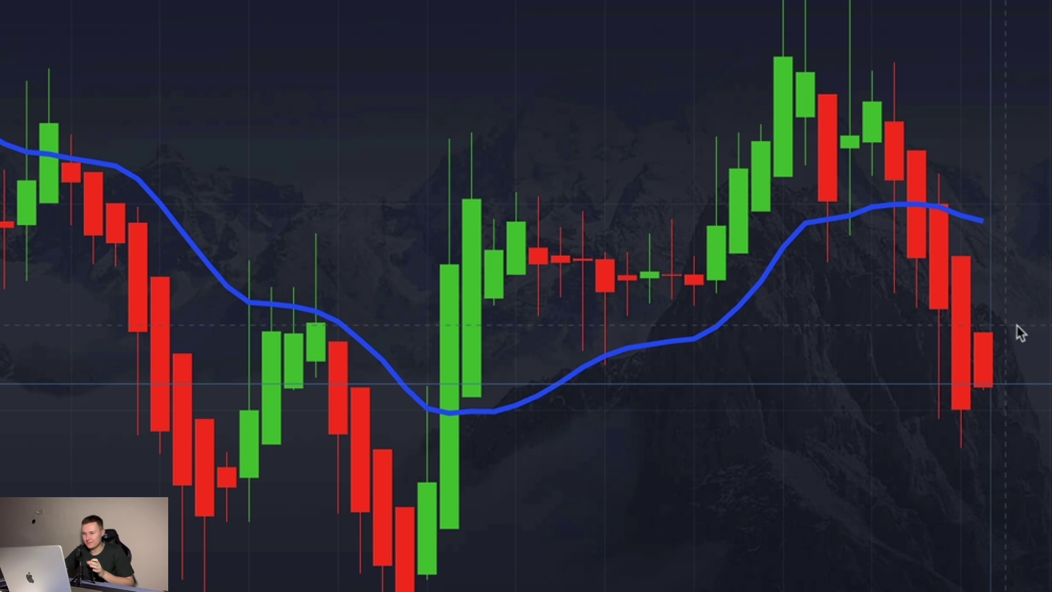
drag(1014, 323, 952, 320)
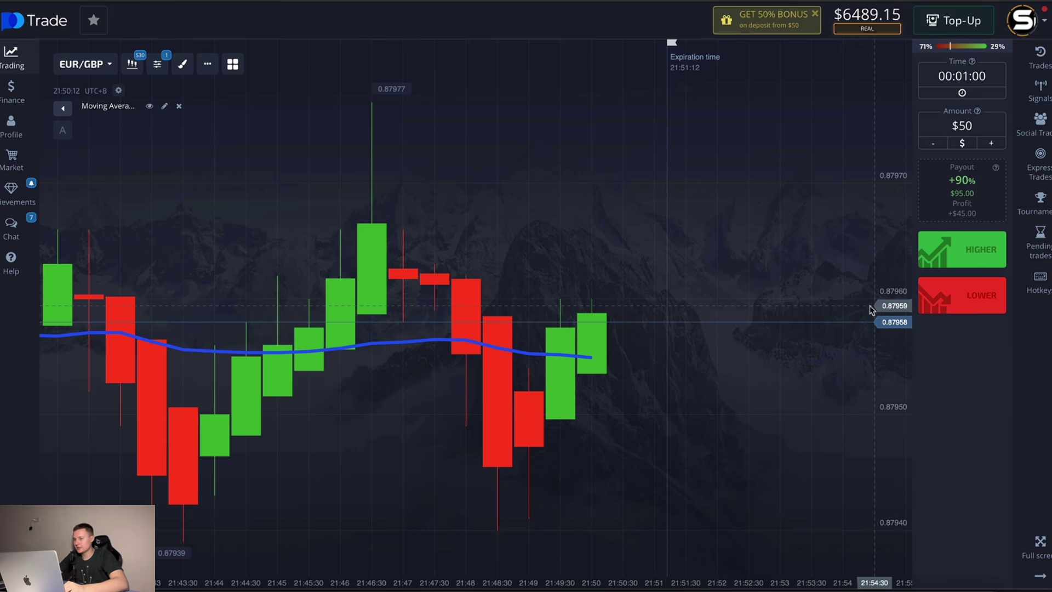
Place four one-minute HIGHER trades of $50 each on EUR/GBP as the newest candles rise above the moving average
click(969, 253)
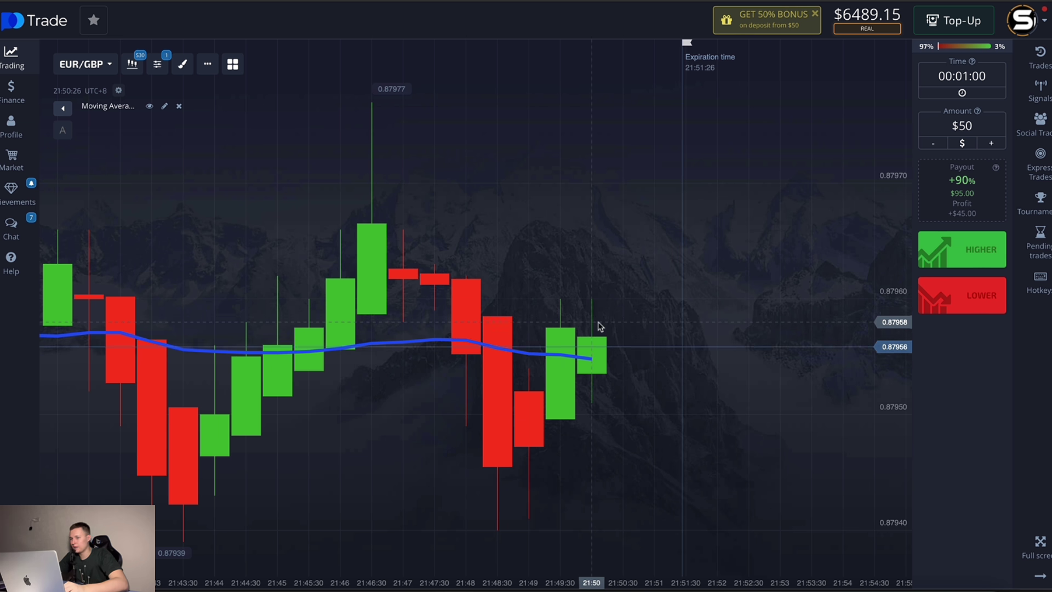
click(964, 254)
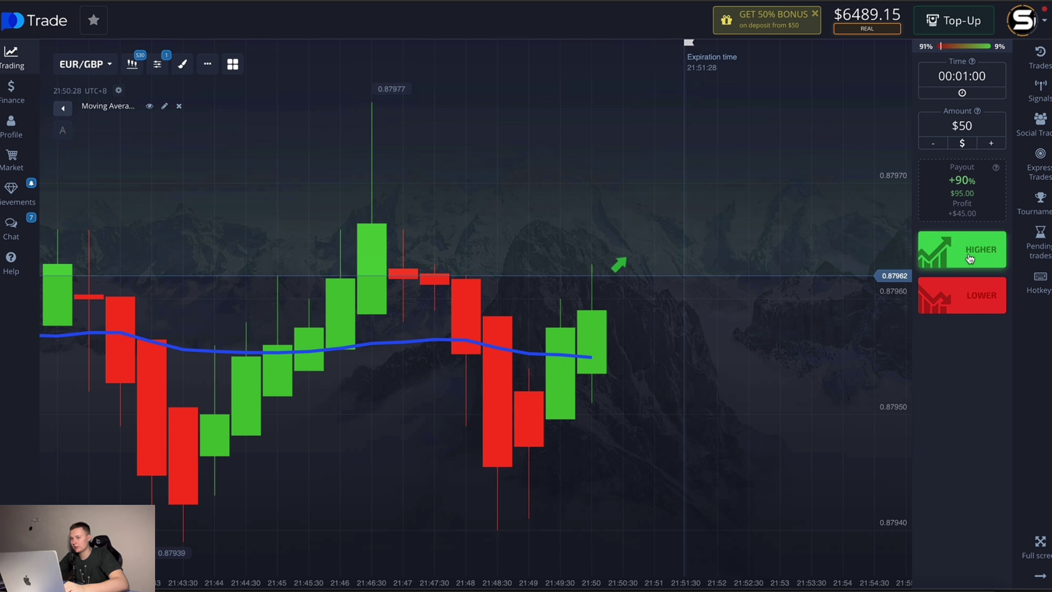
click(970, 258)
click(970, 258)
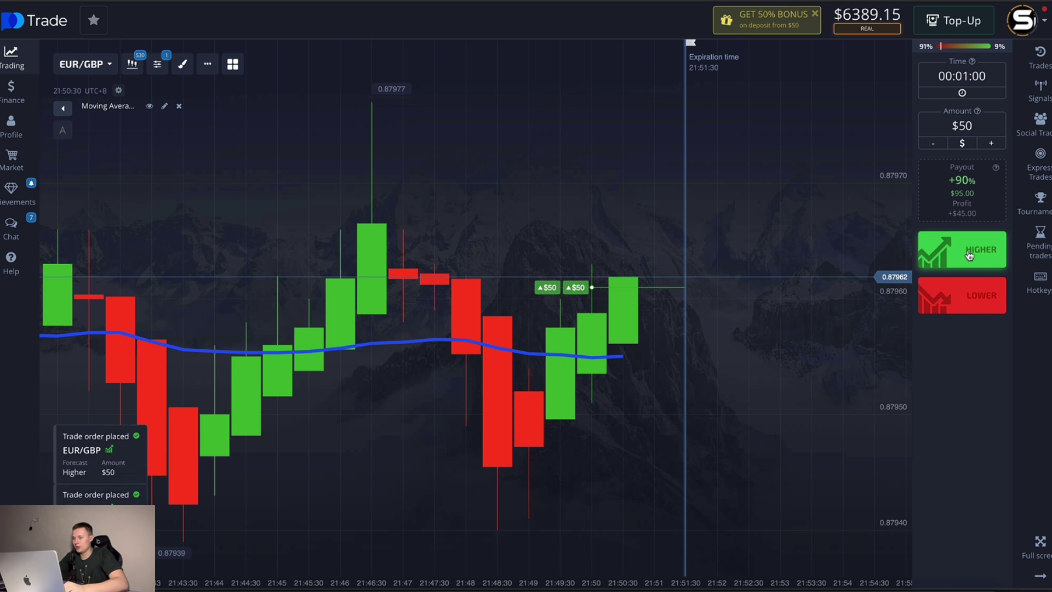
click(970, 258)
click(971, 256)
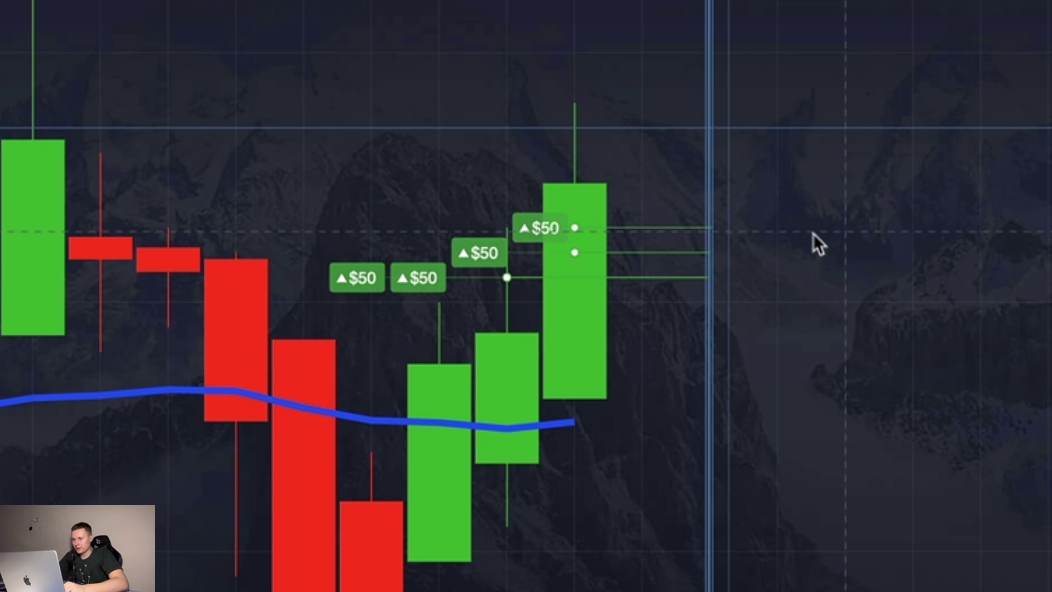
Dismiss the expiration time options and open the trades list to check the running EUR/GBP trades
mouse_move(981, 43)
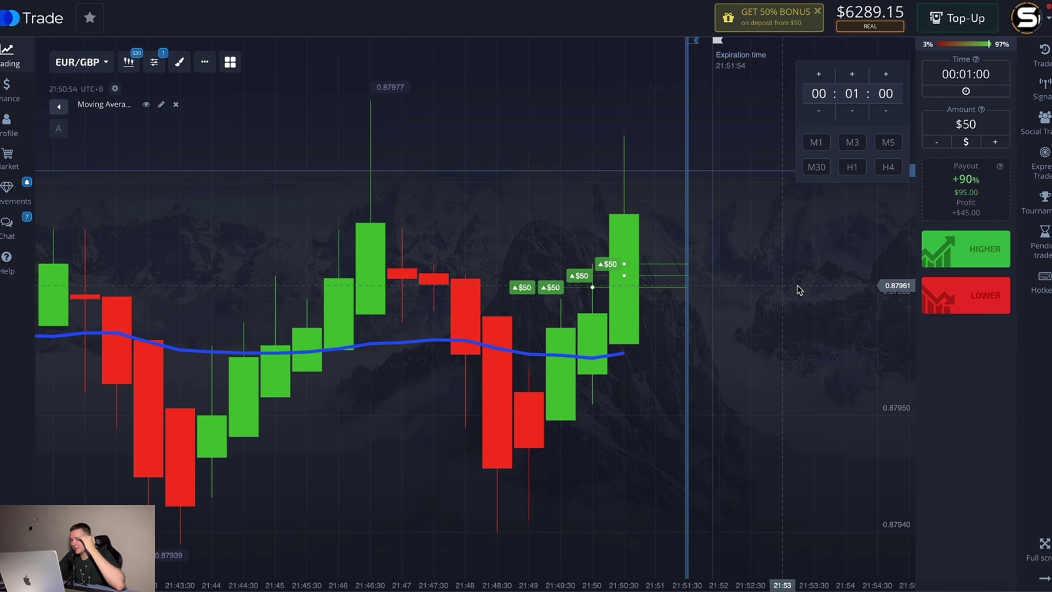
click(798, 287)
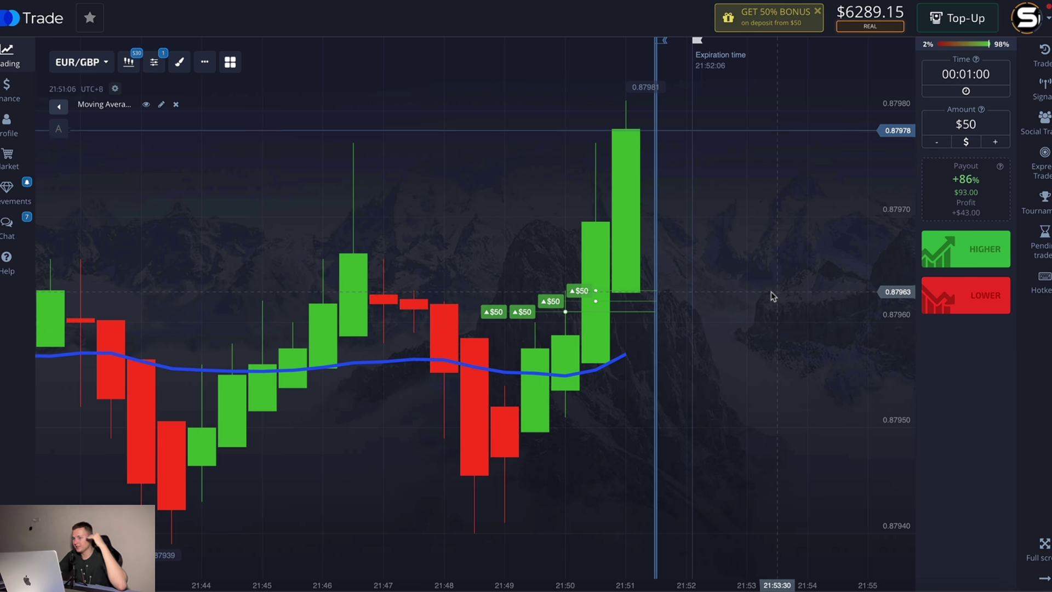
click(1044, 55)
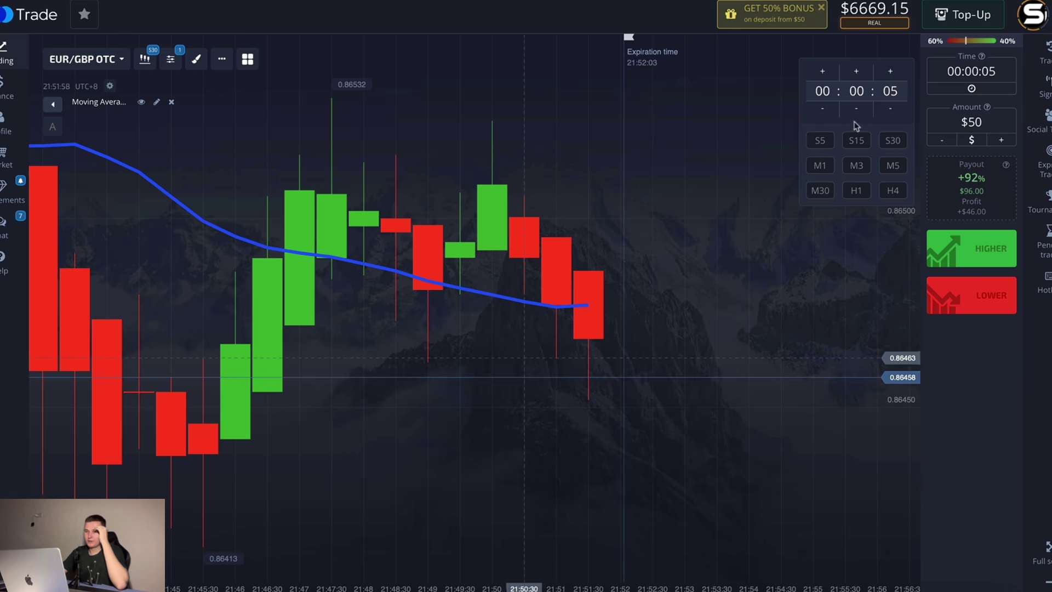
Set the EUR/GBP OTC trade time to 10 seconds and place a $50 LOWER trade below the moving average
click(891, 72)
click(891, 72)
click(891, 72)
click(890, 72)
click(891, 71)
click(712, 207)
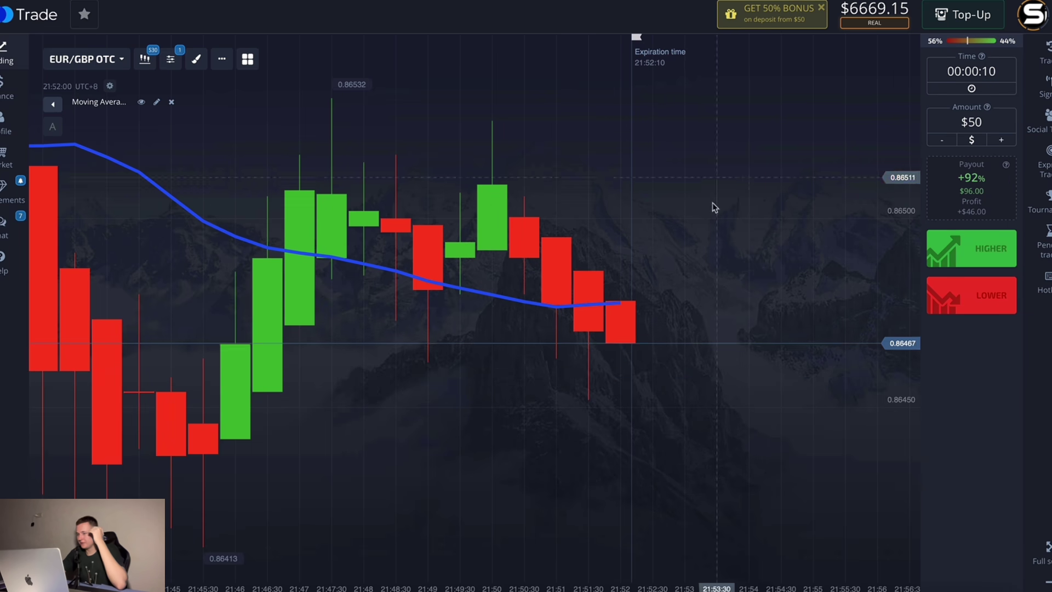
click(971, 299)
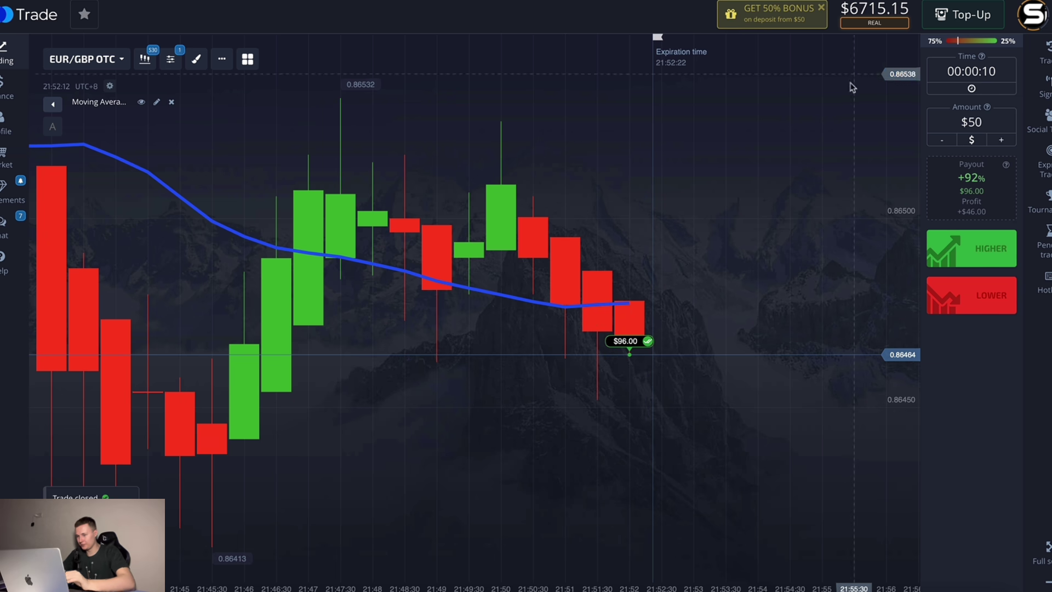
Review the earlier EUR/GBP OTC candles against the moving average and open the list of closed trades
scroll(589, 366, down, 6)
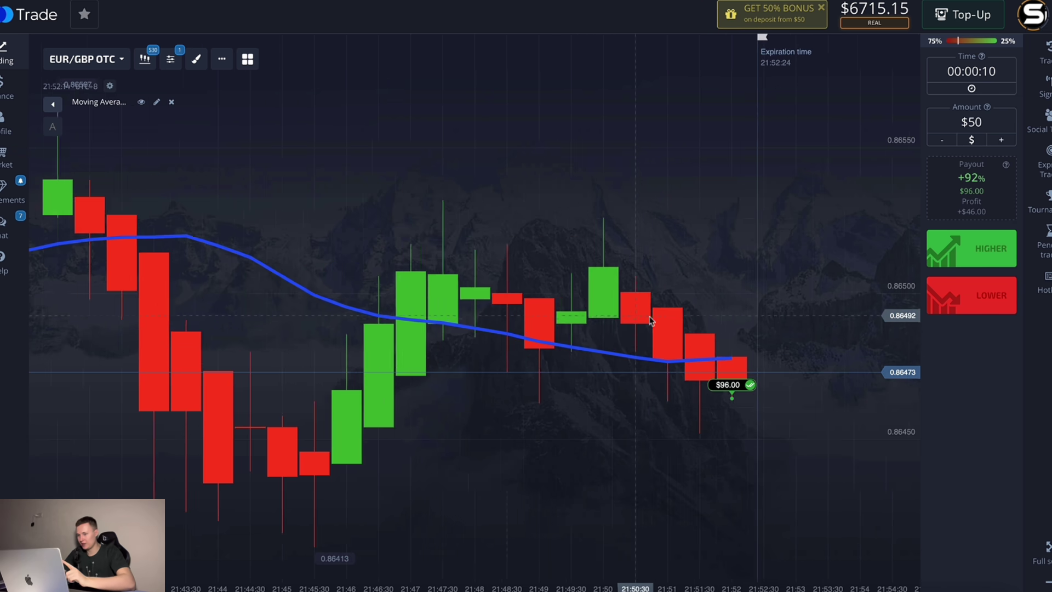
scroll(548, 335, down, 8)
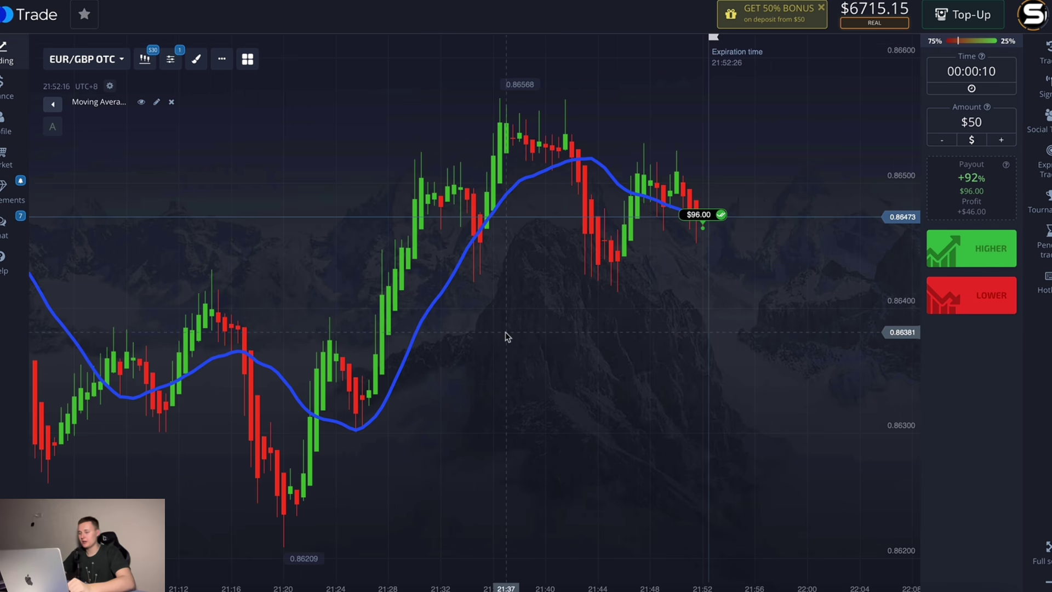
scroll(517, 392, up, 4)
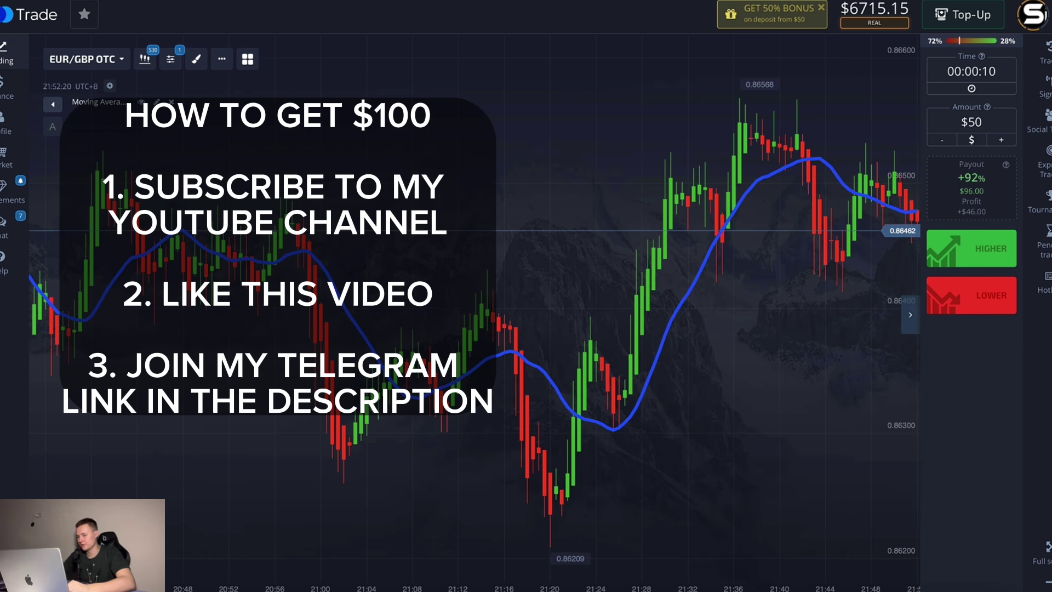
click(1045, 52)
click(982, 82)
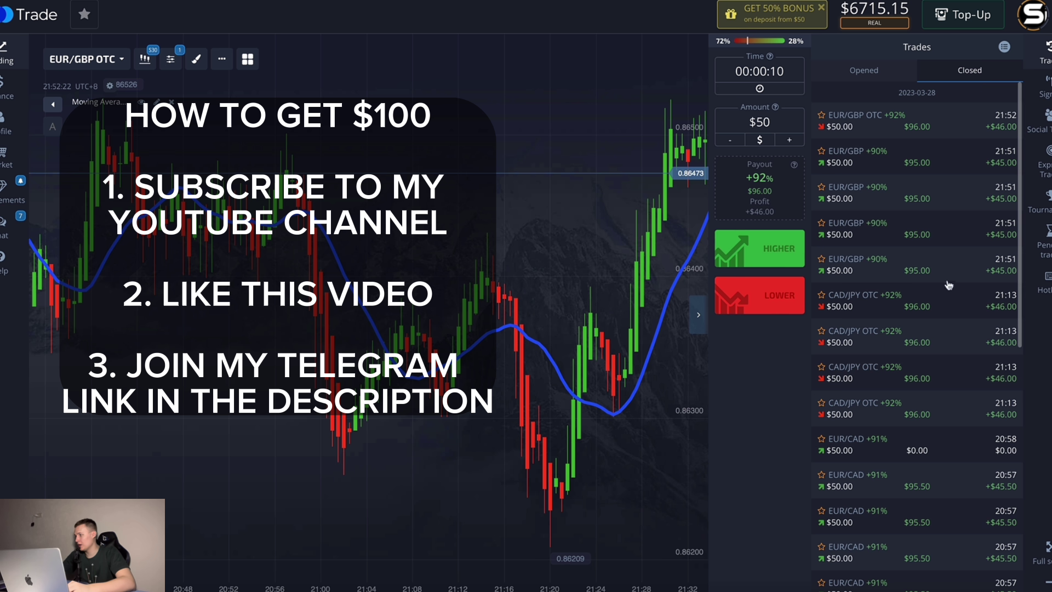